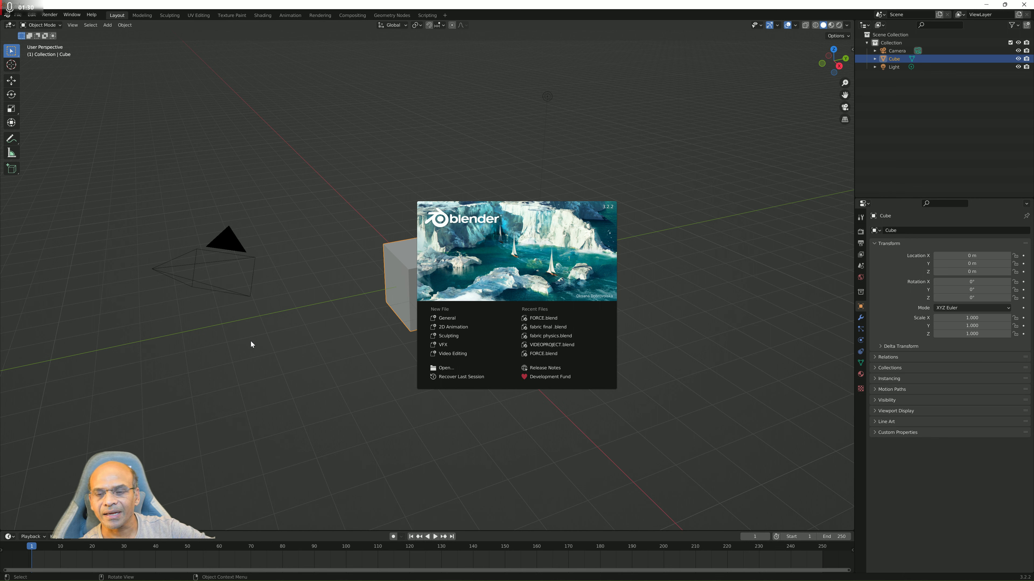
Move the cube up to about X -2.38 m, Y 0.40 m, Z 4.69 m and open its physics properties.
click(354, 195)
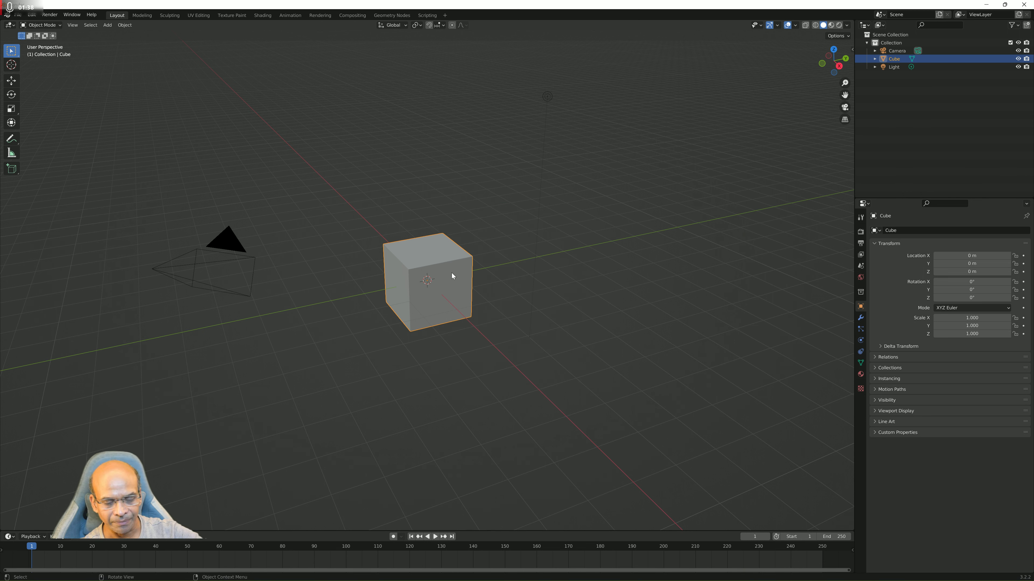
drag(447, 270, 432, 105)
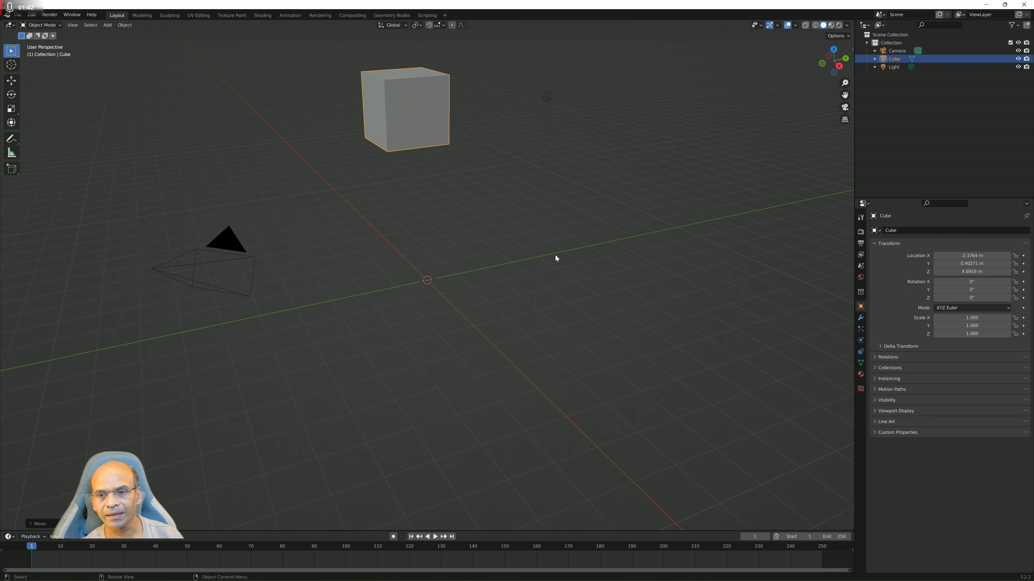
click(859, 352)
click(859, 340)
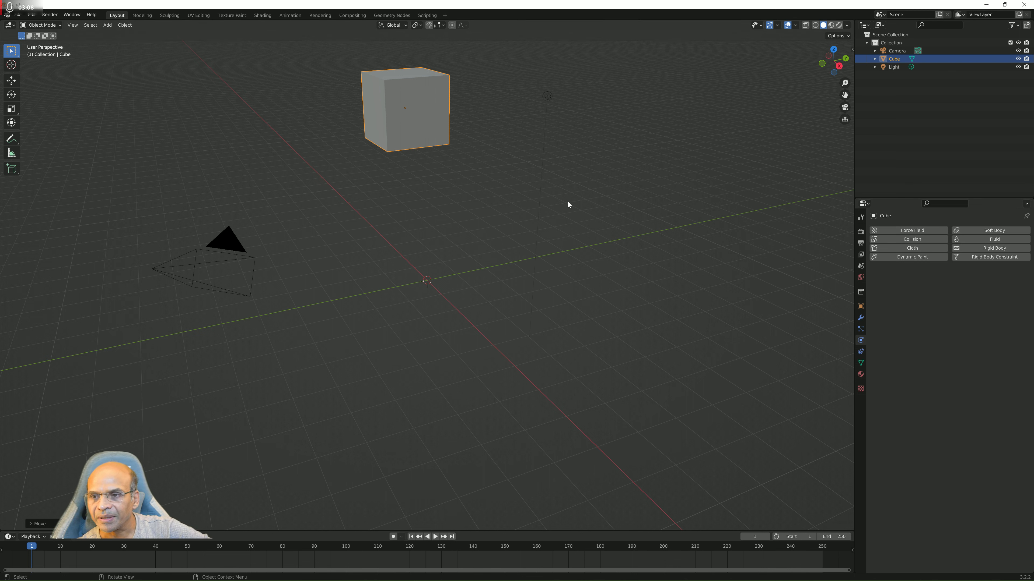
Play the timeline briefly with no physics on the cube, stop it and return to frame 1.
click(434, 536)
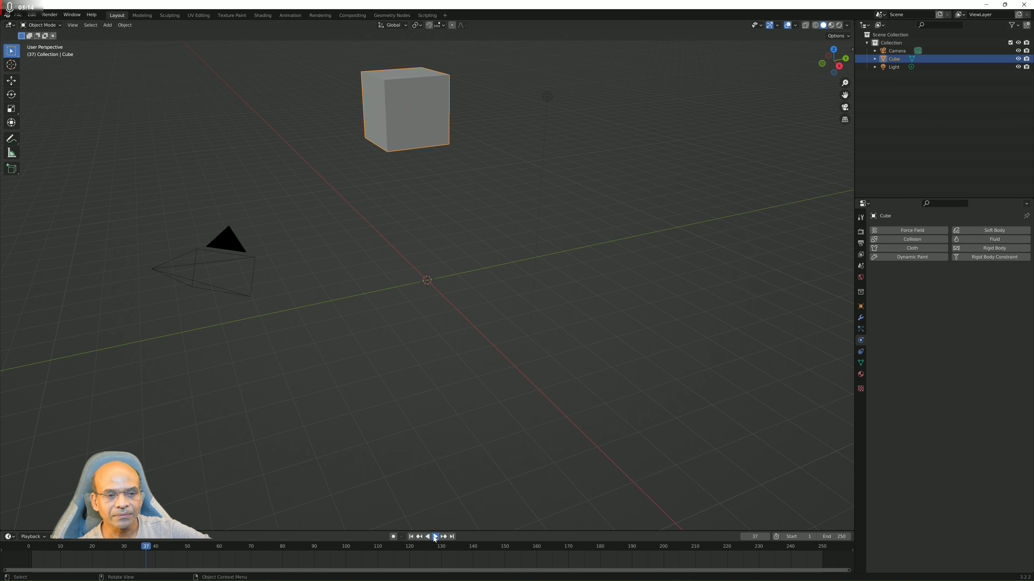
click(432, 537)
drag(214, 545, 31, 542)
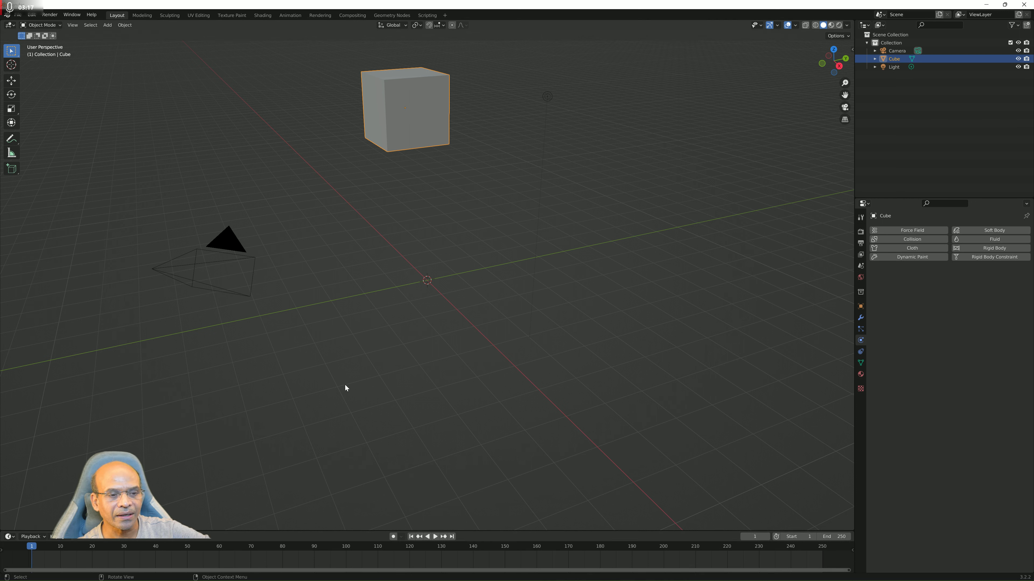
Add Rigid Body physics to the cube, keep its type as Active, and preview the simulation before rewinding to frame 0.
click(989, 249)
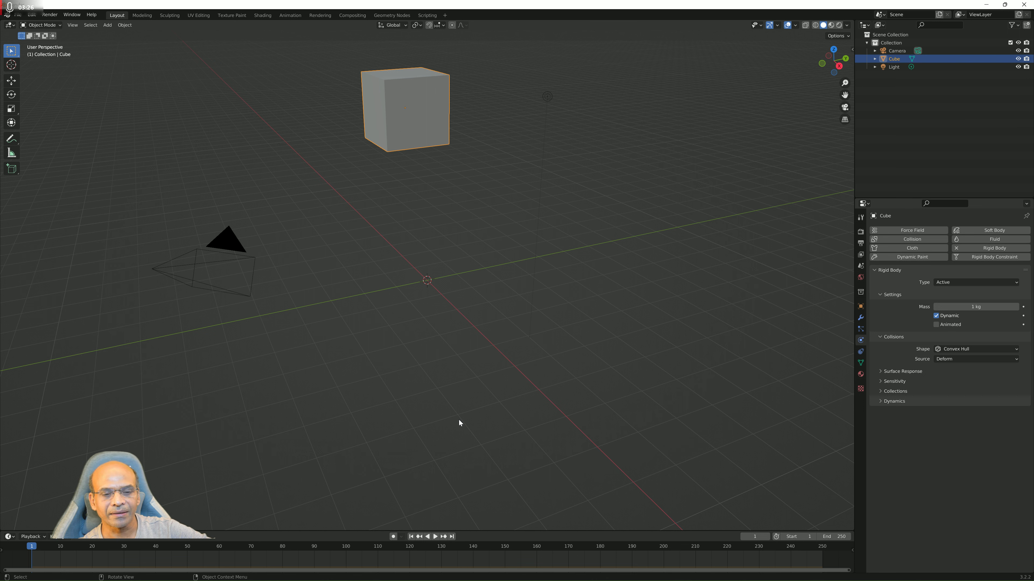
click(435, 537)
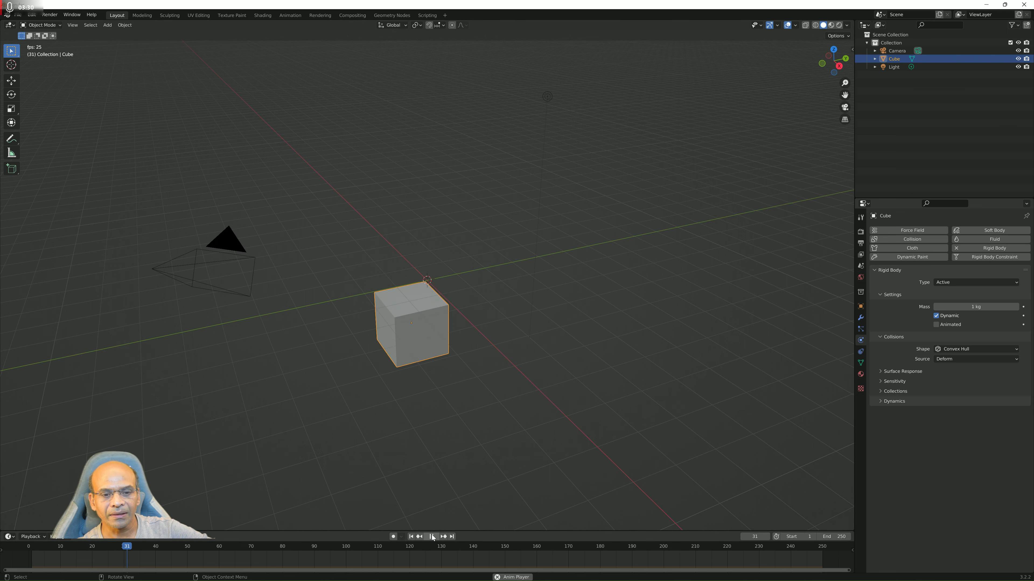
click(432, 536)
drag(154, 548, 13, 546)
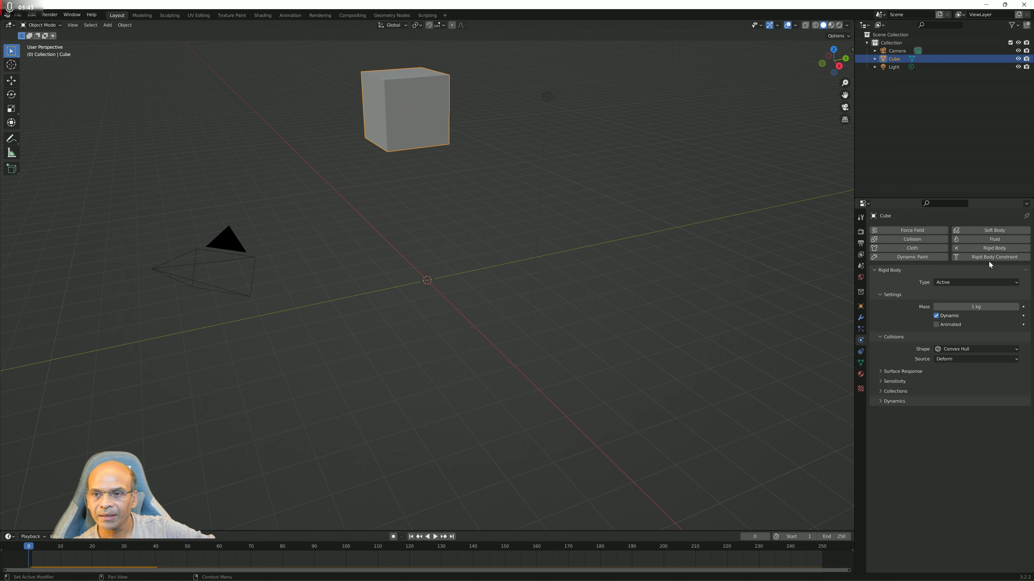
click(957, 283)
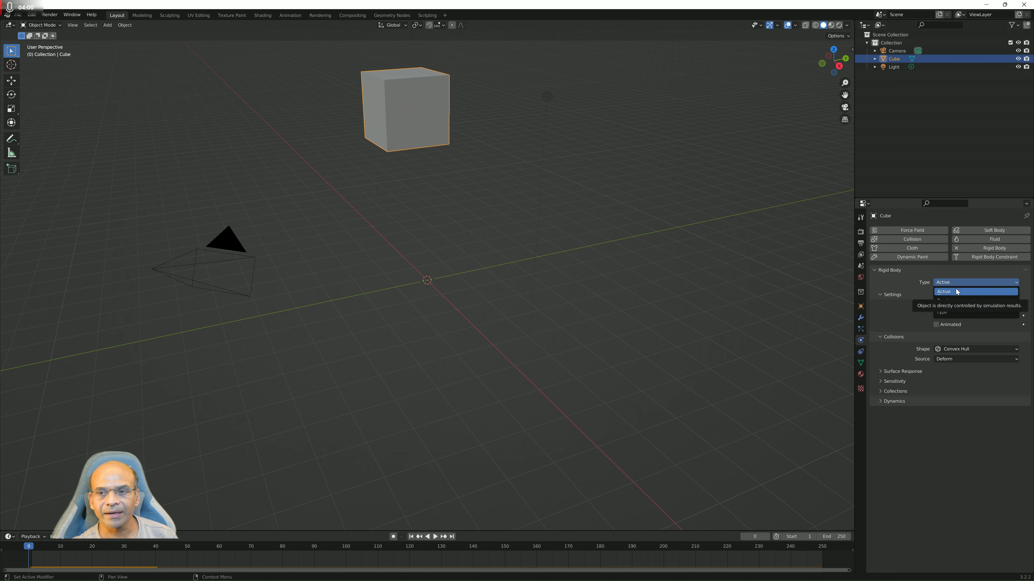
click(778, 280)
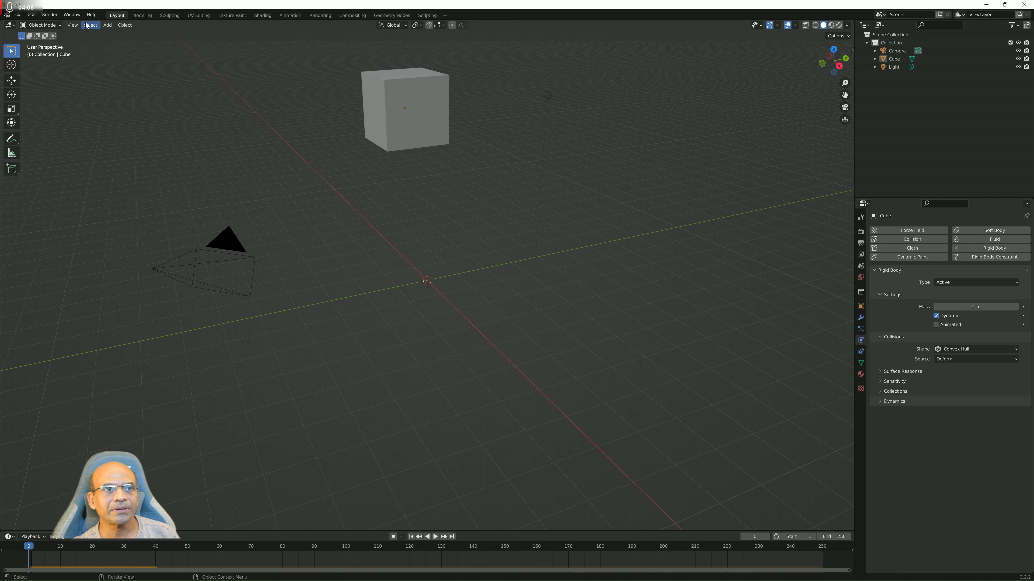
Add a mesh plane at the world origin beneath the raised cube.
click(108, 25)
mouse_move(119, 35)
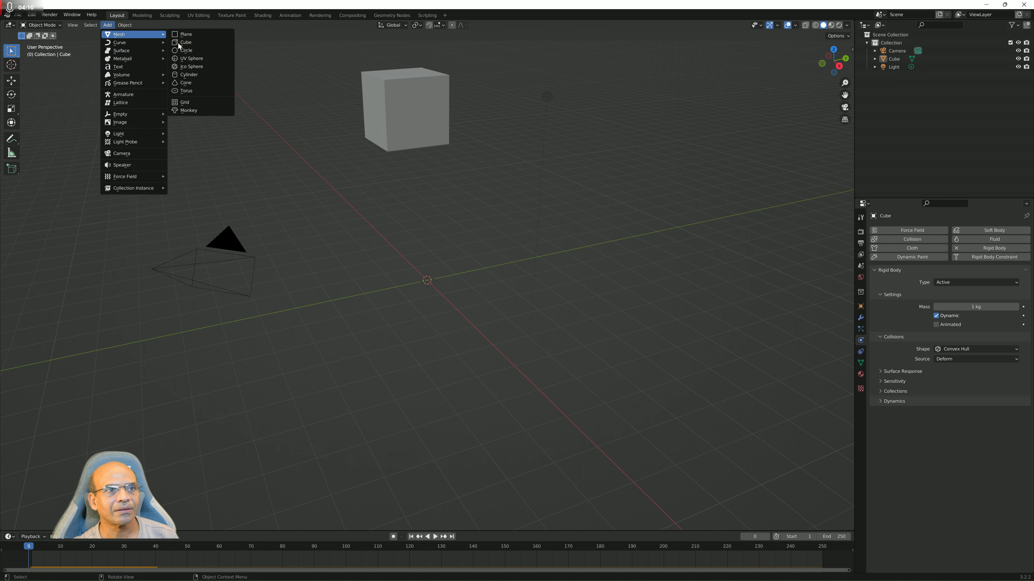
click(199, 34)
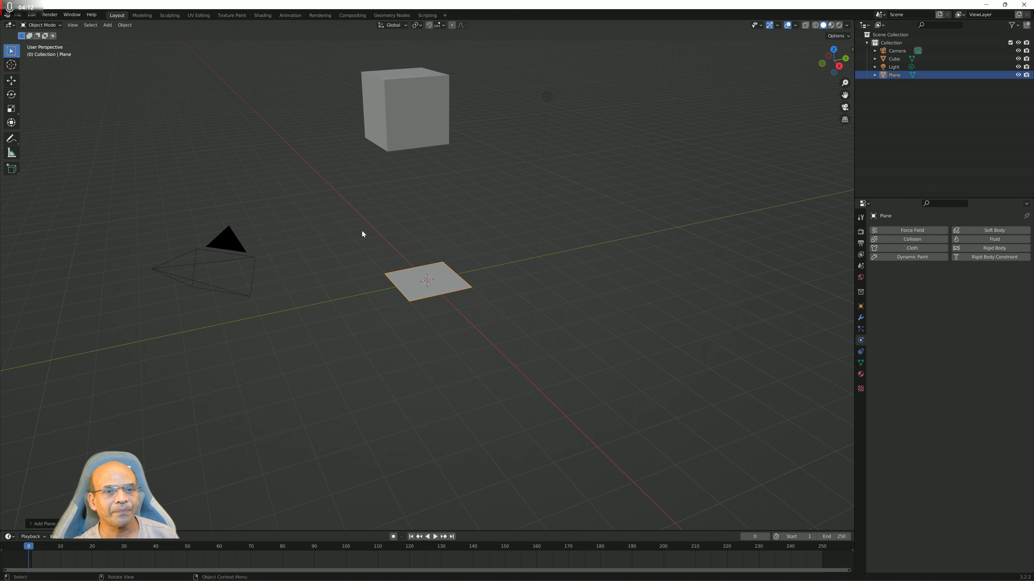
click(437, 127)
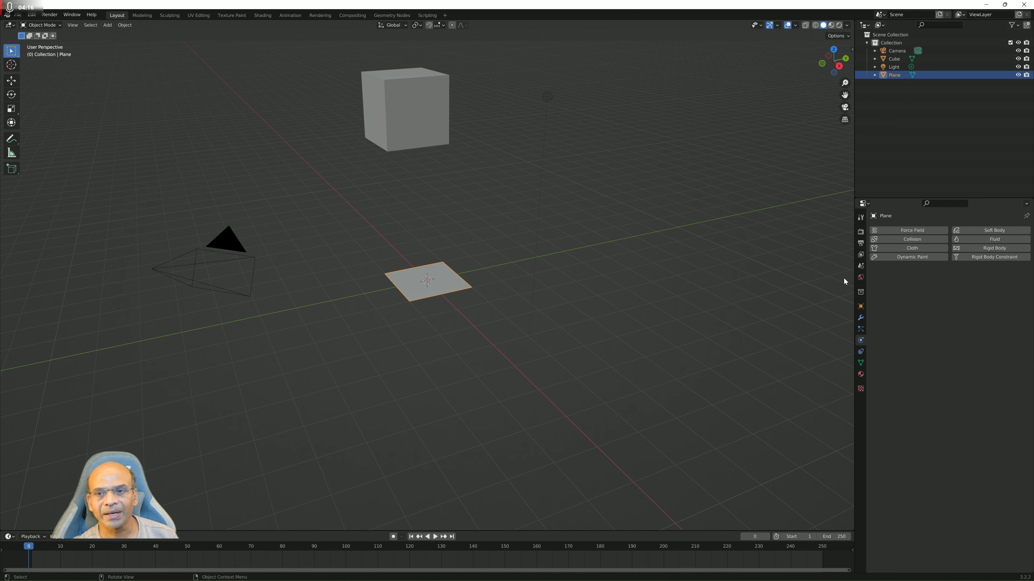
Add Rigid Body physics to the plane and set its type to Passive.
click(994, 249)
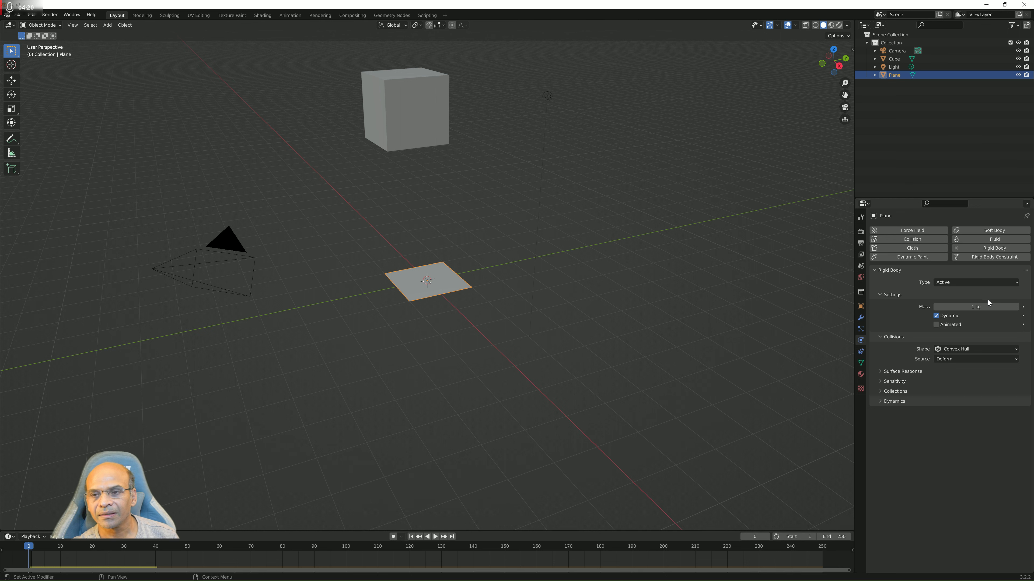
click(973, 285)
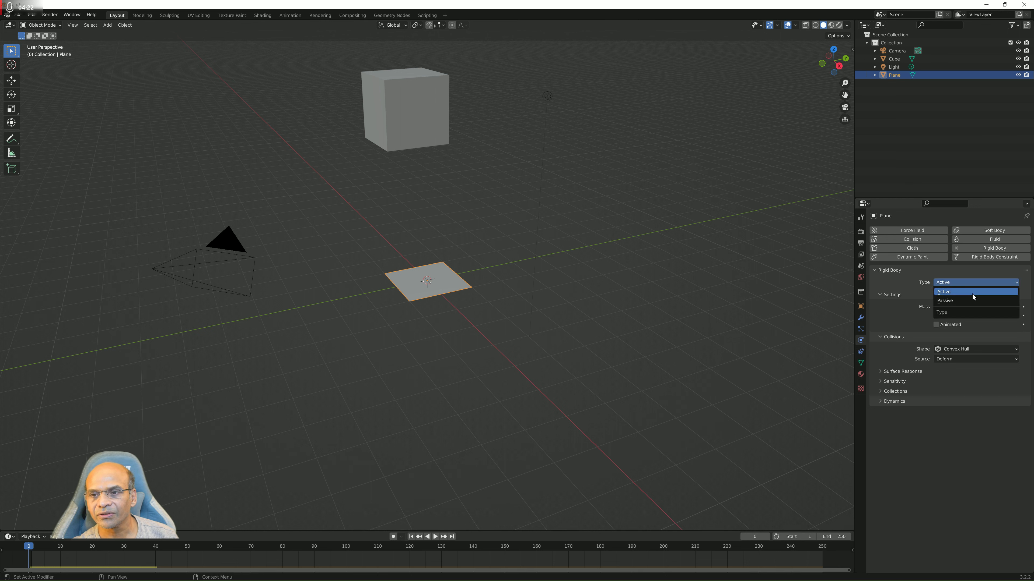
click(972, 301)
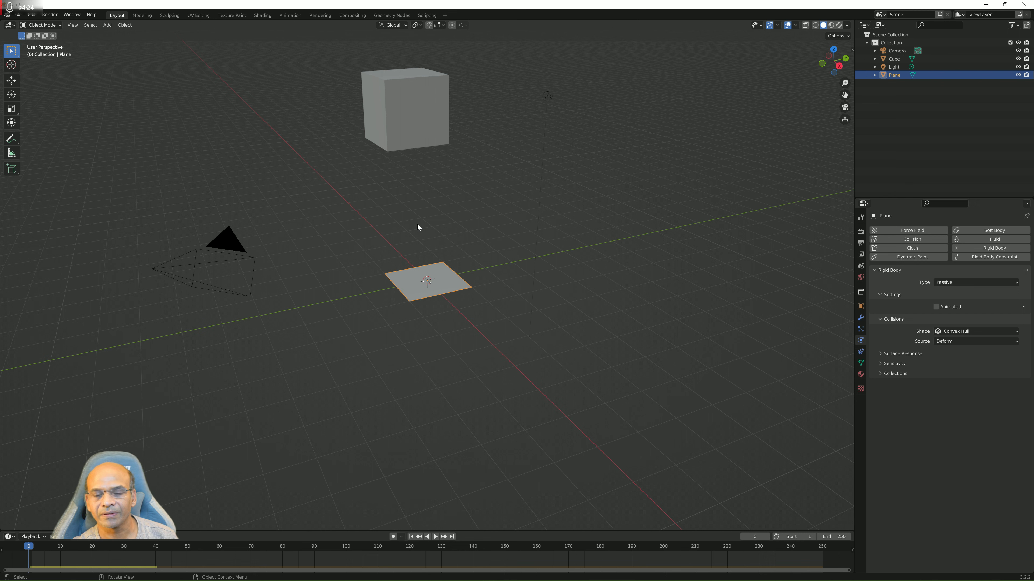
Play the simulation of the cube and the passive plane, stop it and rewind to frame 4.
click(434, 537)
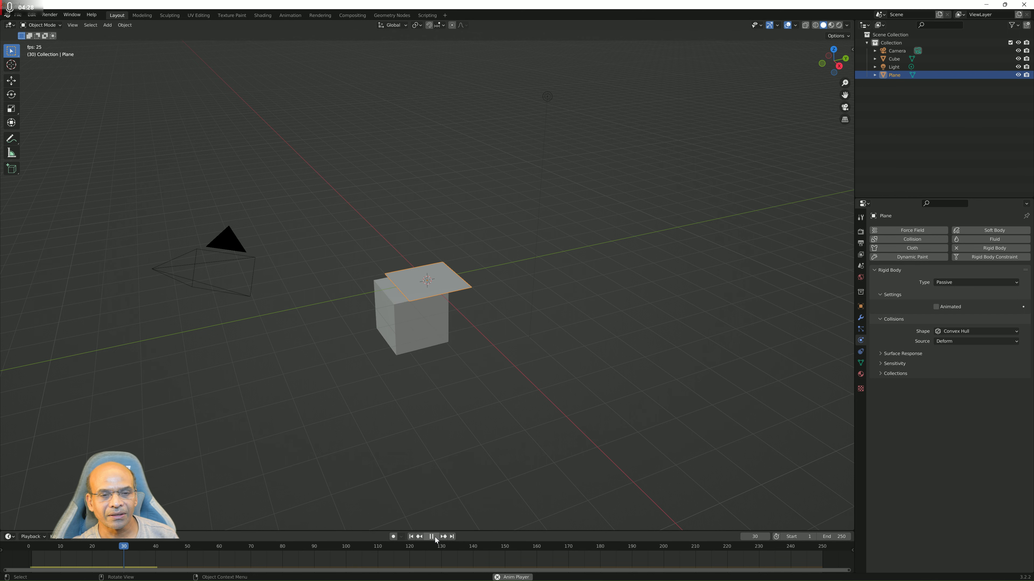
click(433, 537)
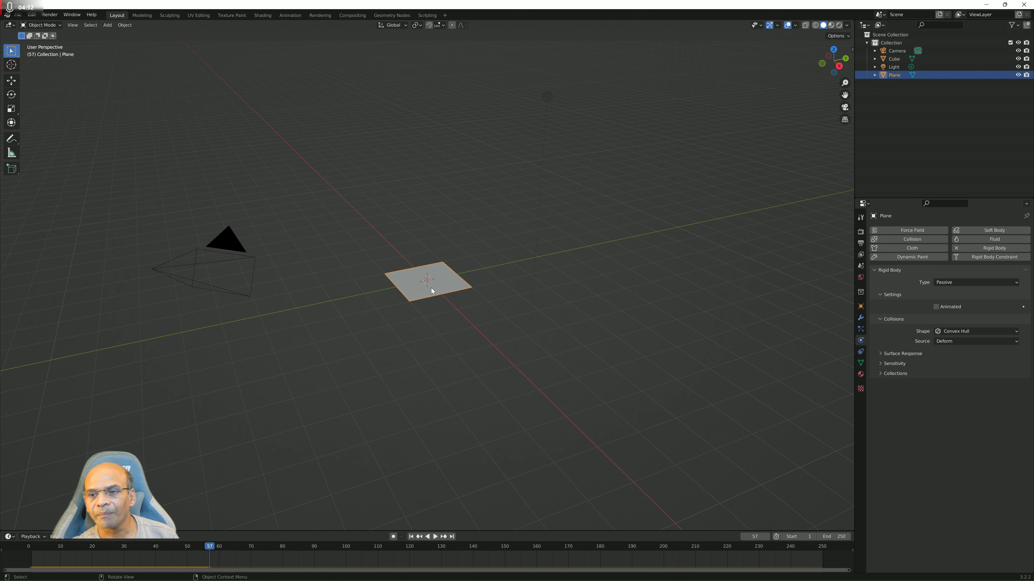
drag(206, 547, 41, 528)
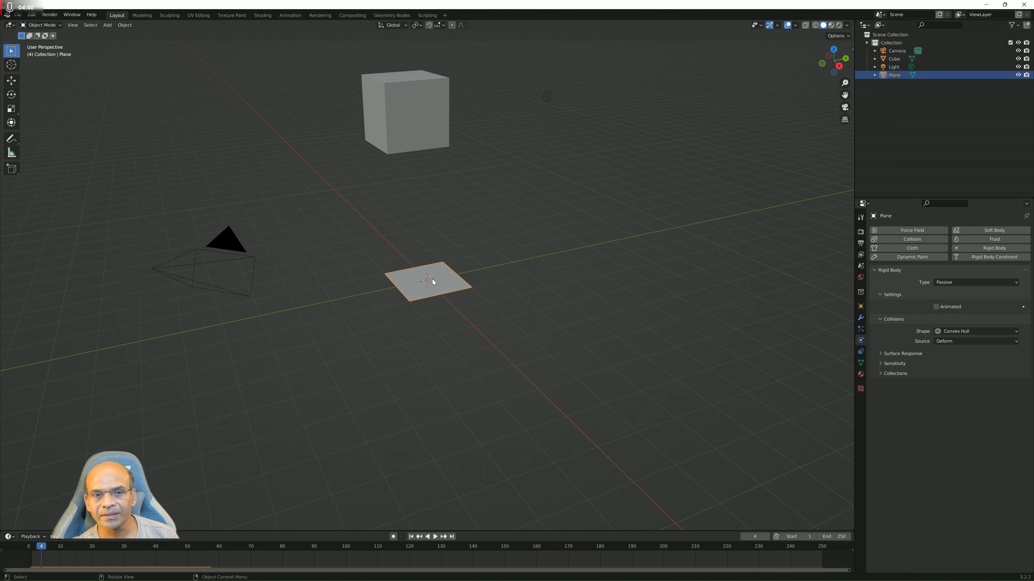
Examine the collision shape options in the plane's rigid body settings, keeping Convex Hull.
click(414, 124)
click(435, 294)
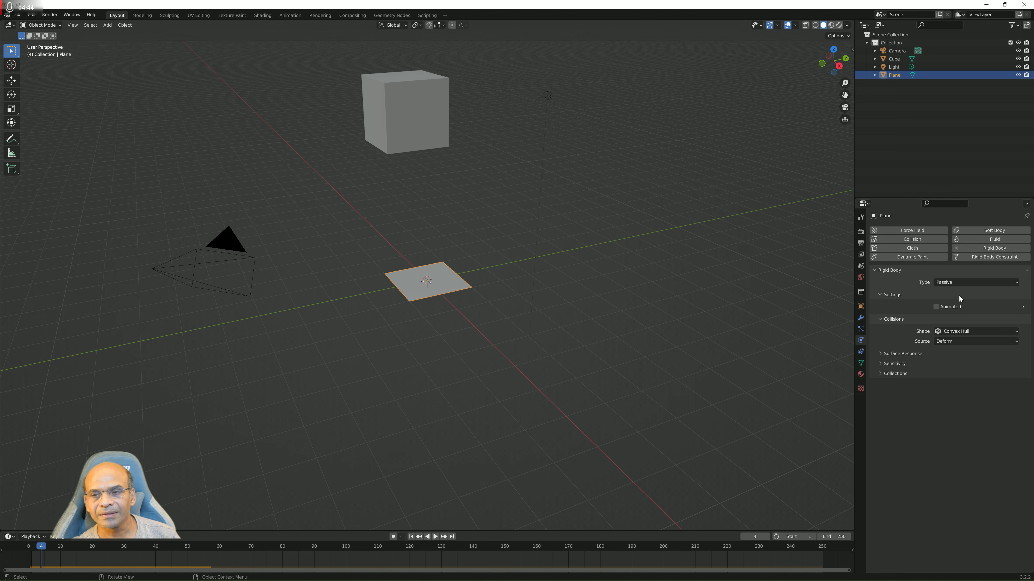
click(988, 331)
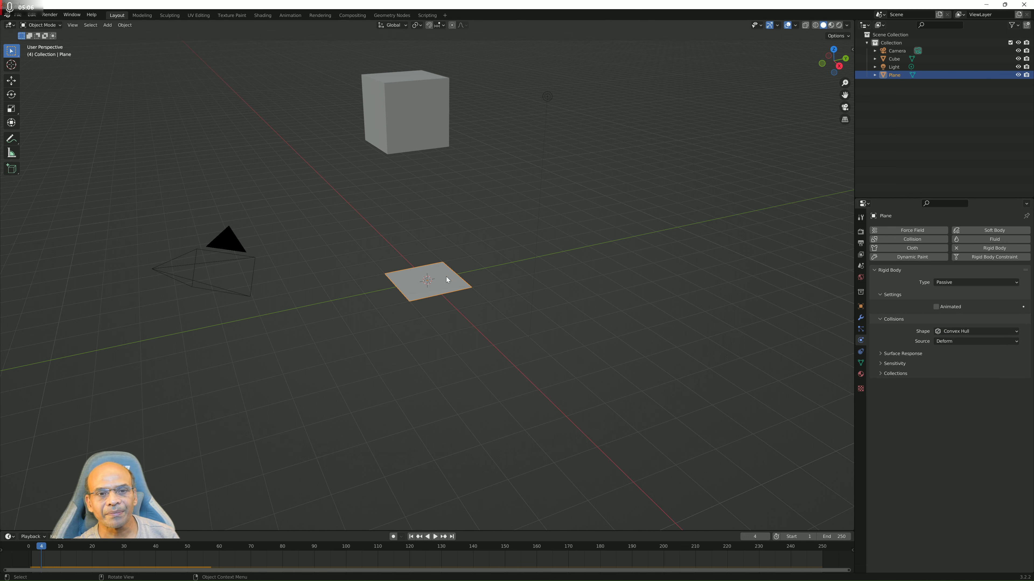
click(958, 331)
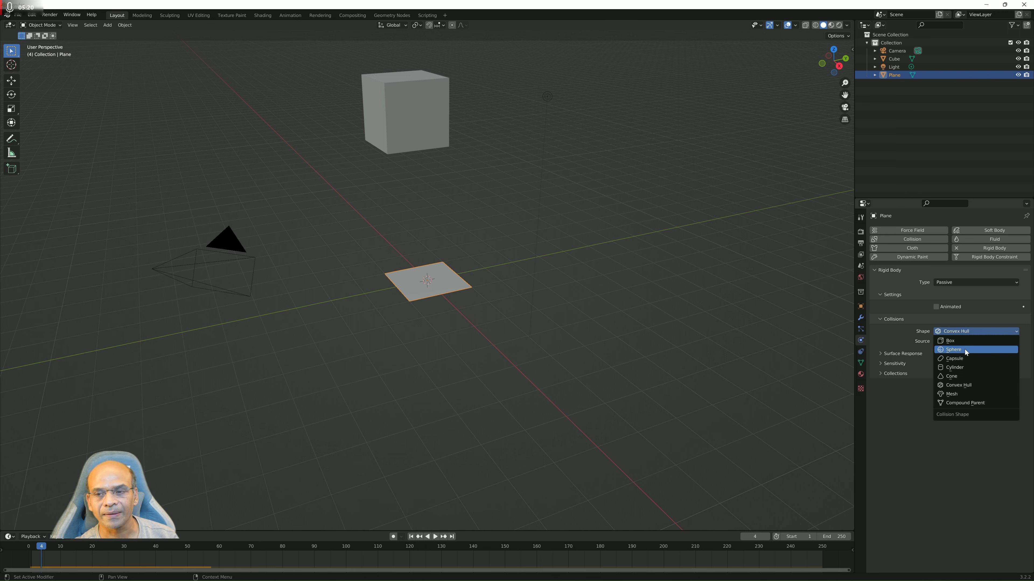
click(968, 384)
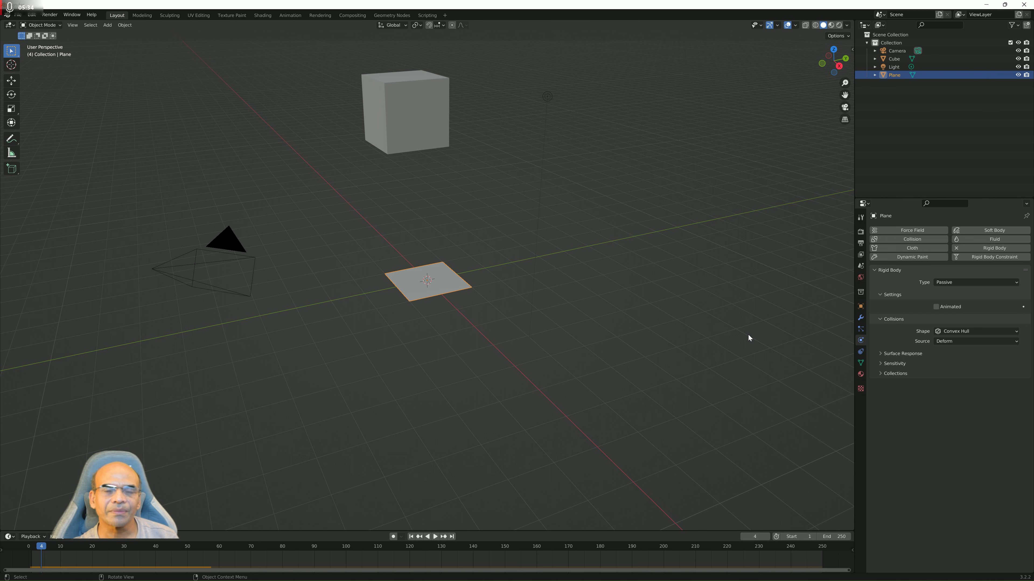
click(967, 331)
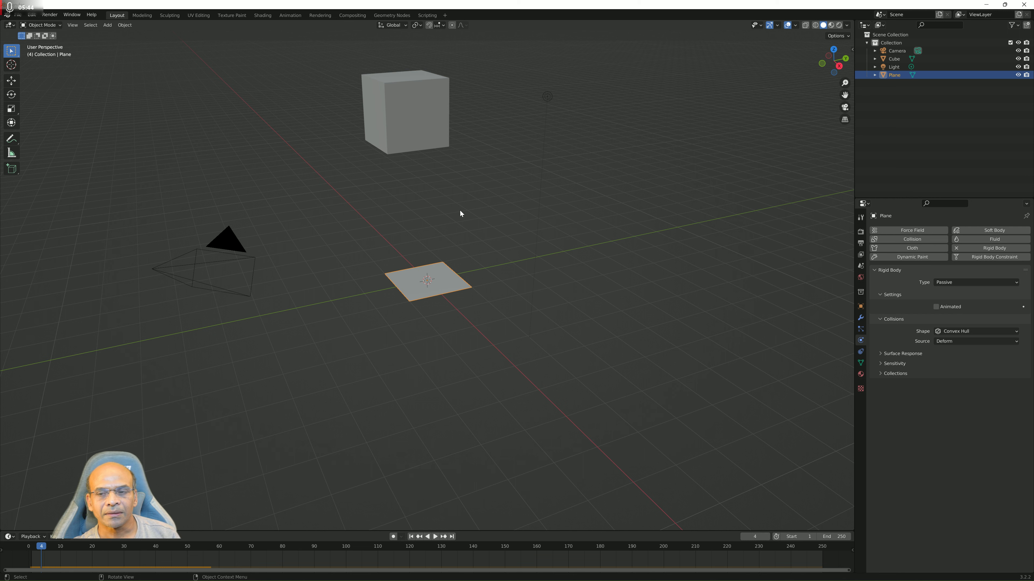
click(415, 111)
click(428, 277)
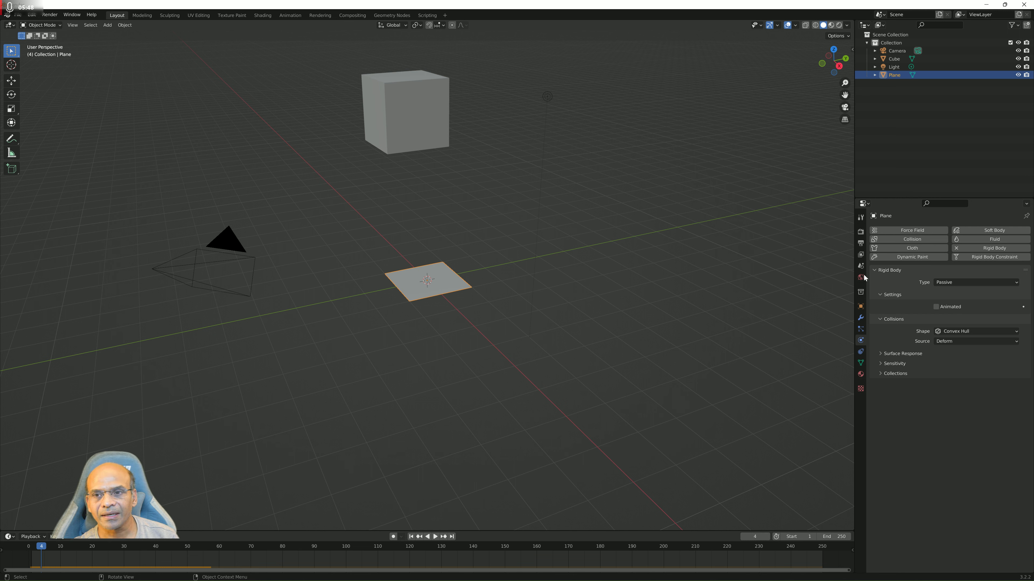
Add Collision physics to both the plane and the cube.
click(911, 240)
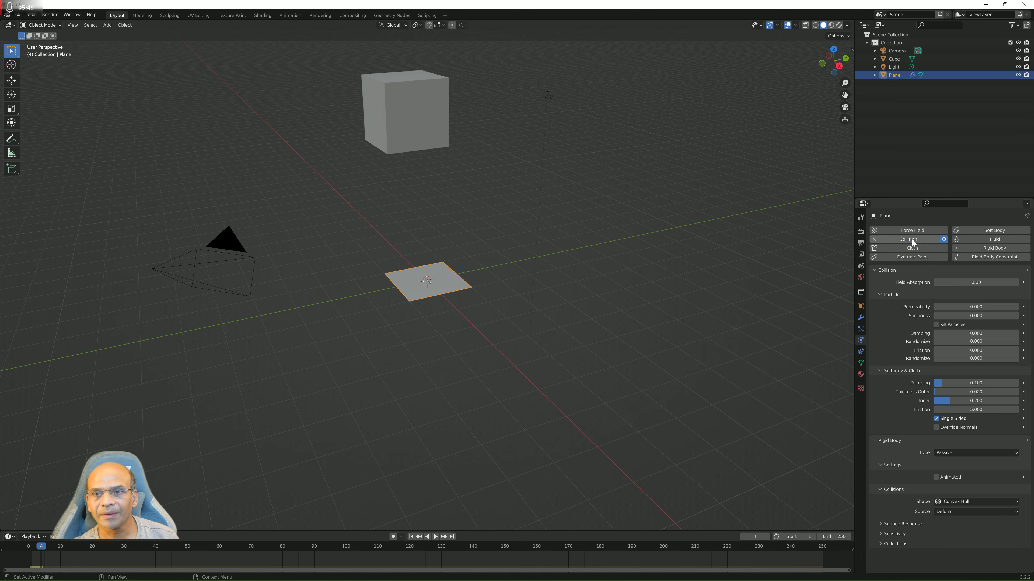
click(427, 130)
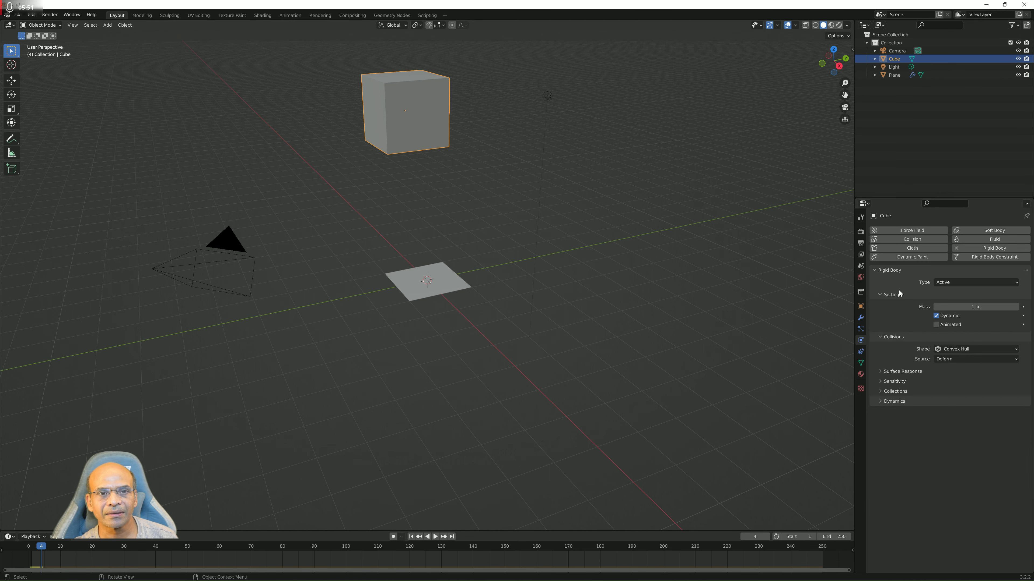
click(918, 241)
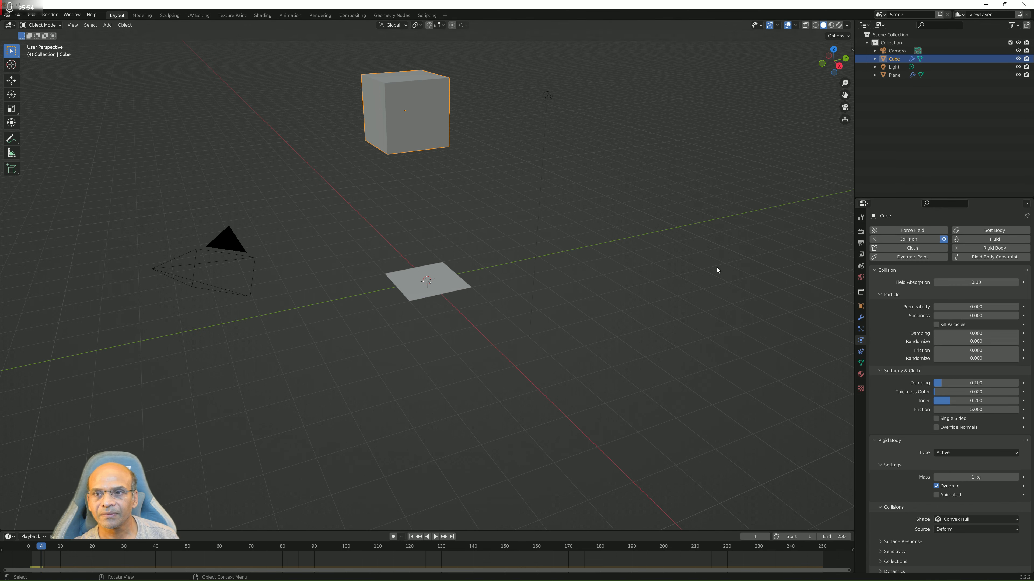
Deselect the cube, replay the simulation with Collision physics on both objects, and return to frame 1.
click(687, 291)
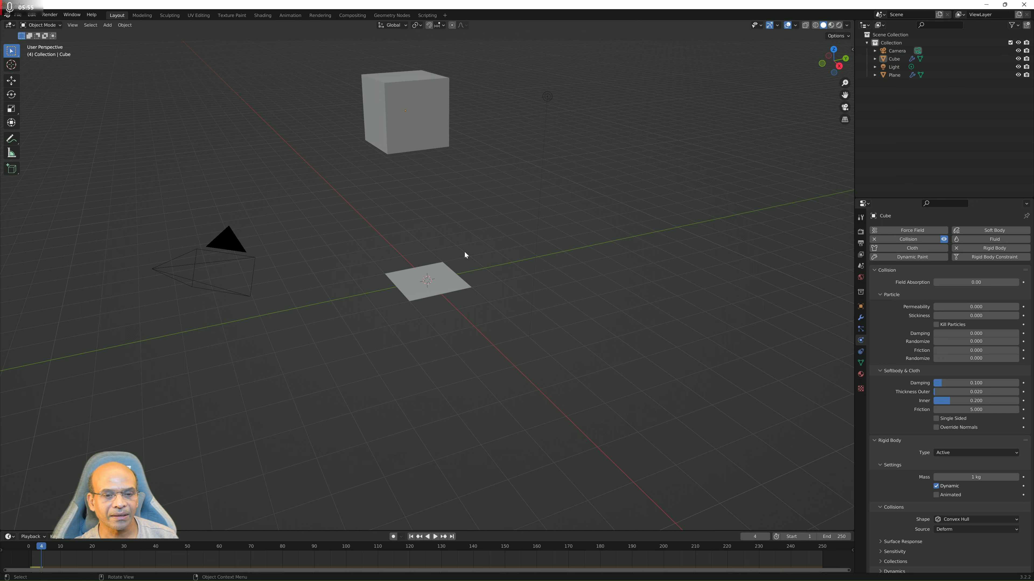
click(433, 539)
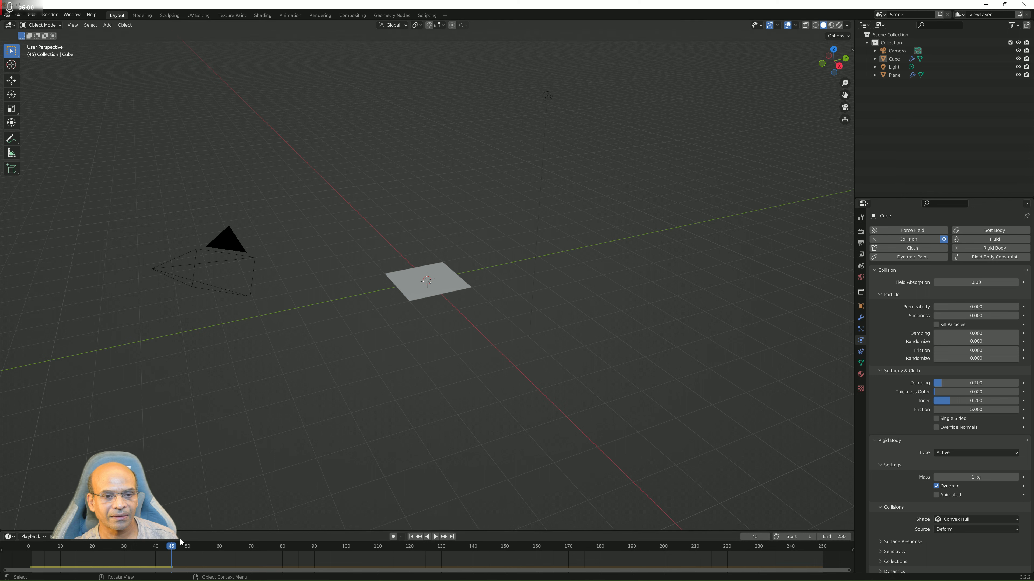
drag(171, 548, 32, 550)
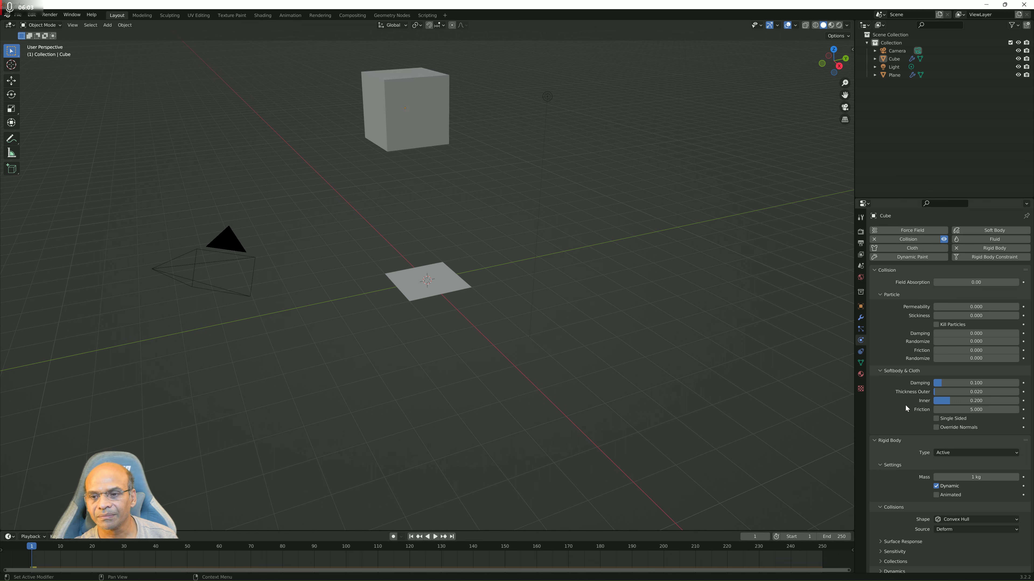
Set the collision shape in the cube's rigid body settings to Mesh.
scroll(904, 408, down, 1)
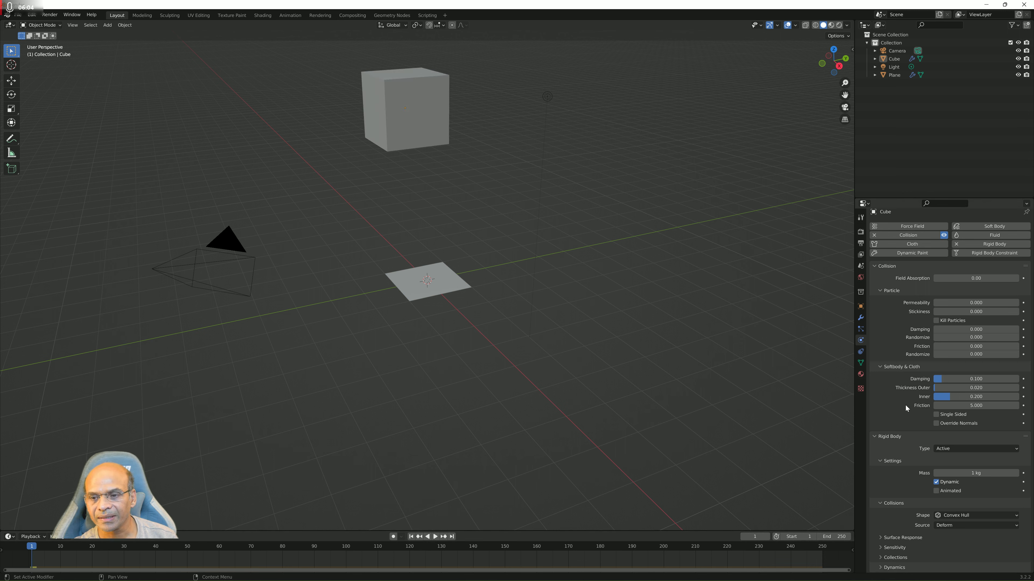
click(972, 517)
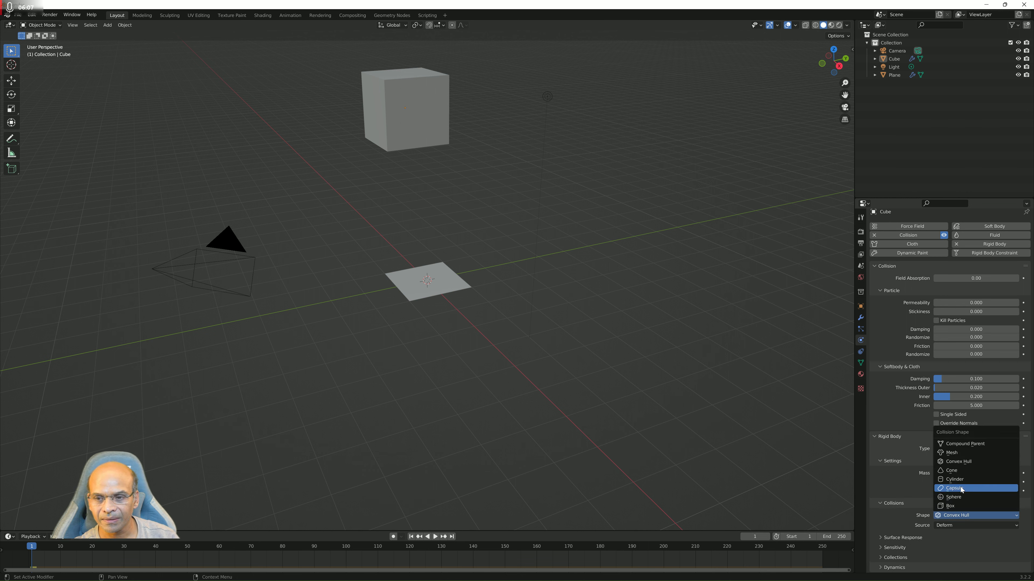
click(962, 452)
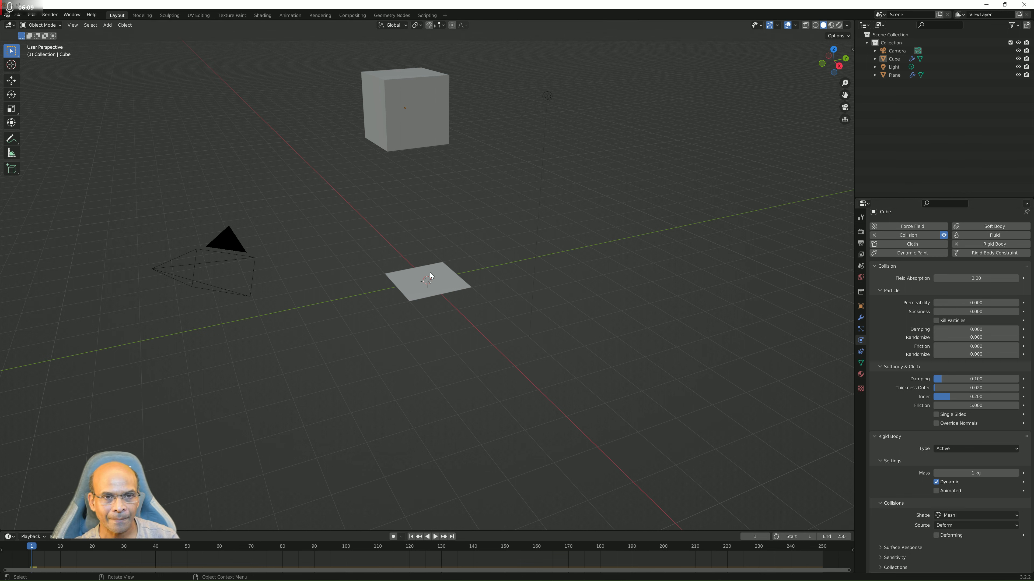
Set the plane's rigid body collision shape to Mesh and play the simulation to check the collision.
click(430, 286)
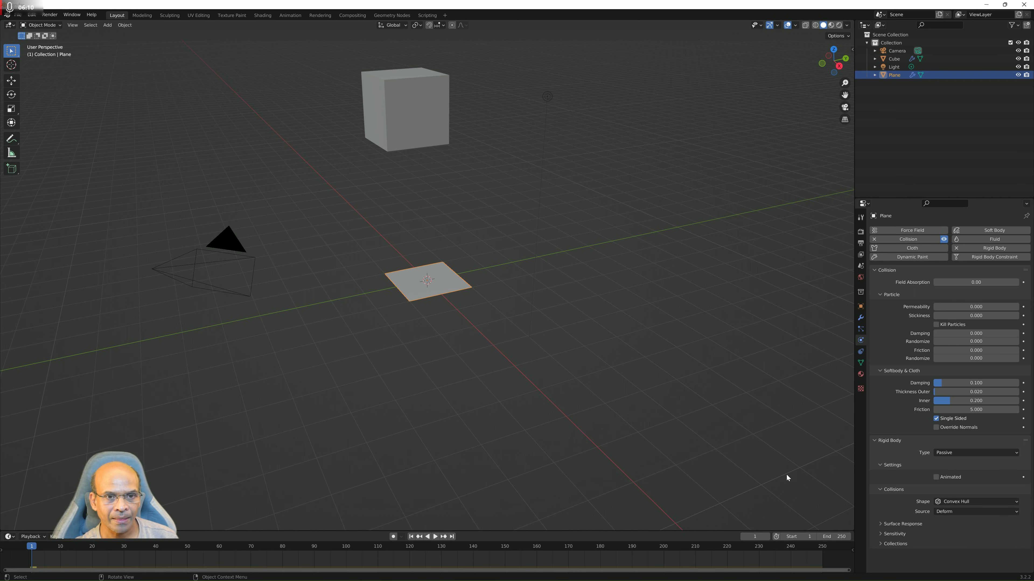
click(963, 501)
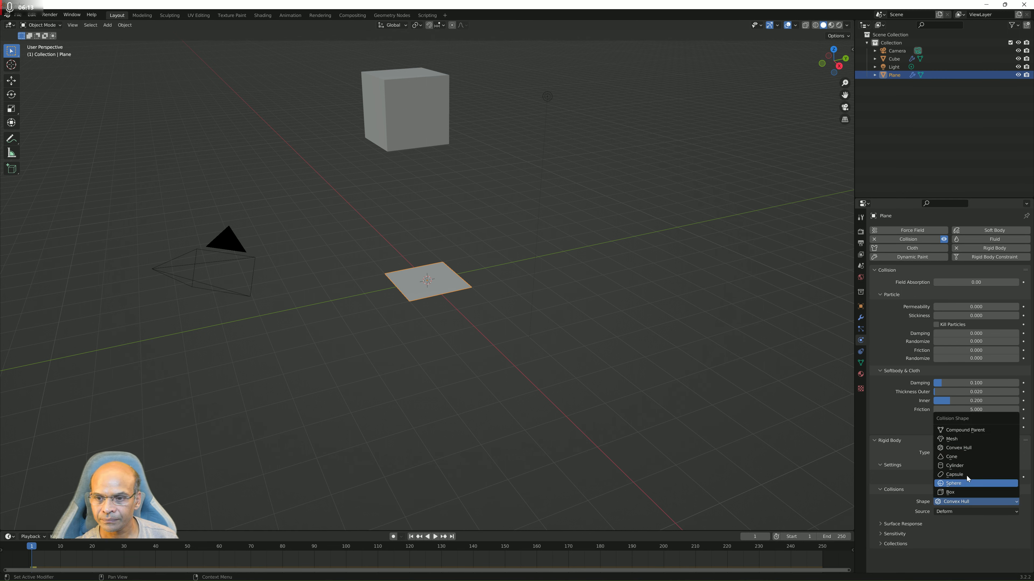
click(963, 439)
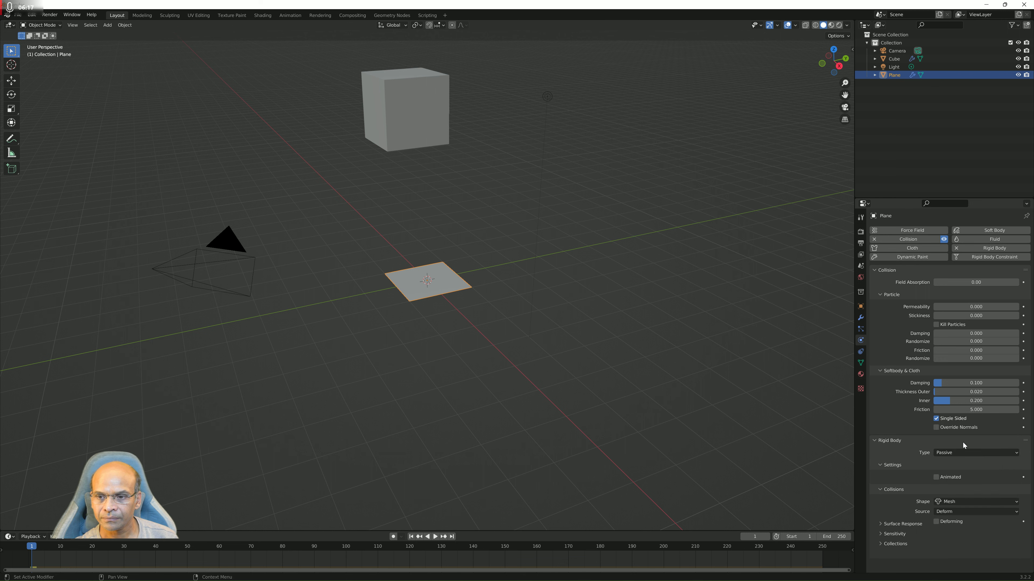
click(435, 537)
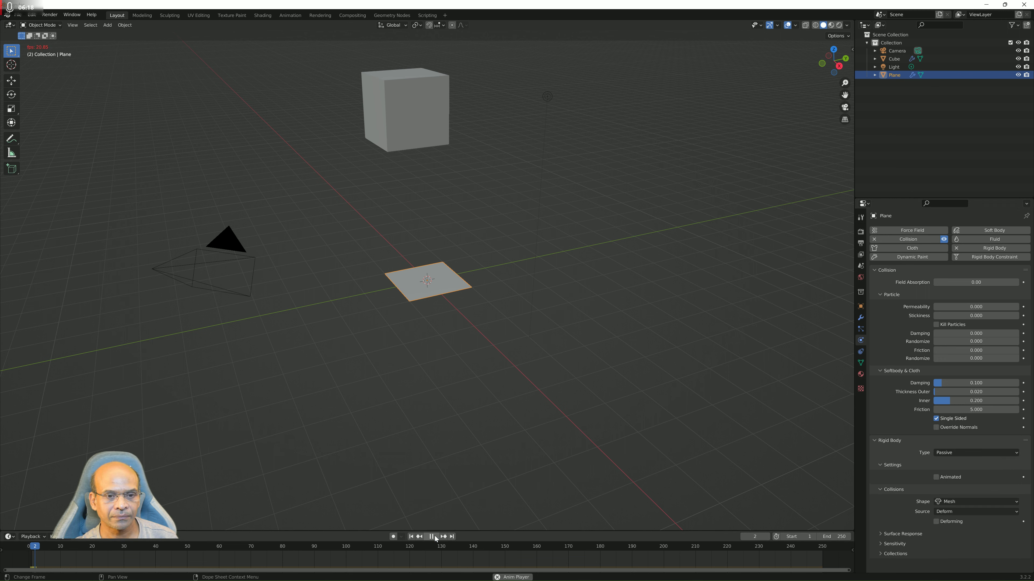
click(434, 536)
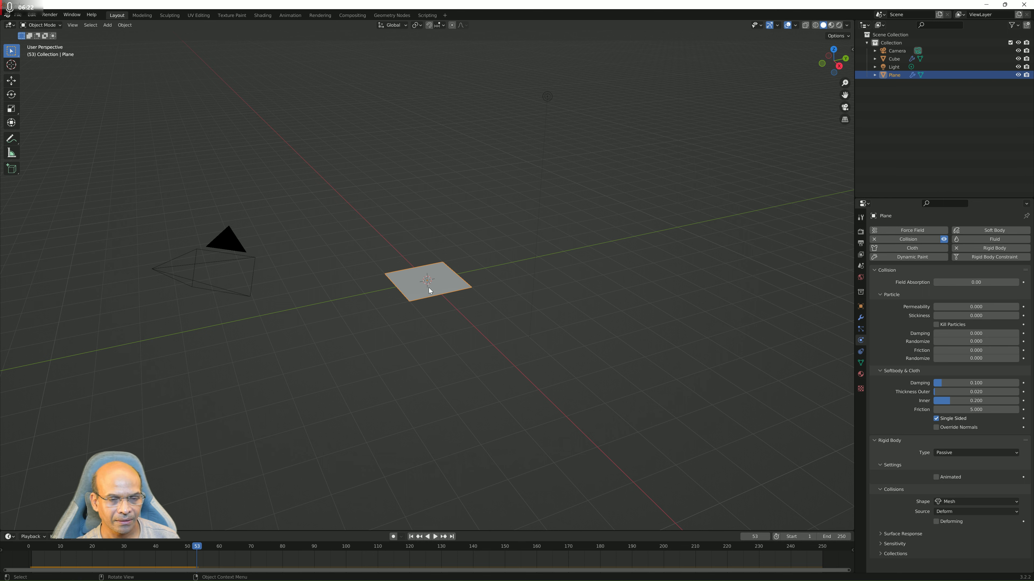
Scale the plane up to several times its size and replay the simulation from frame 1.
key(s)
click(381, 283)
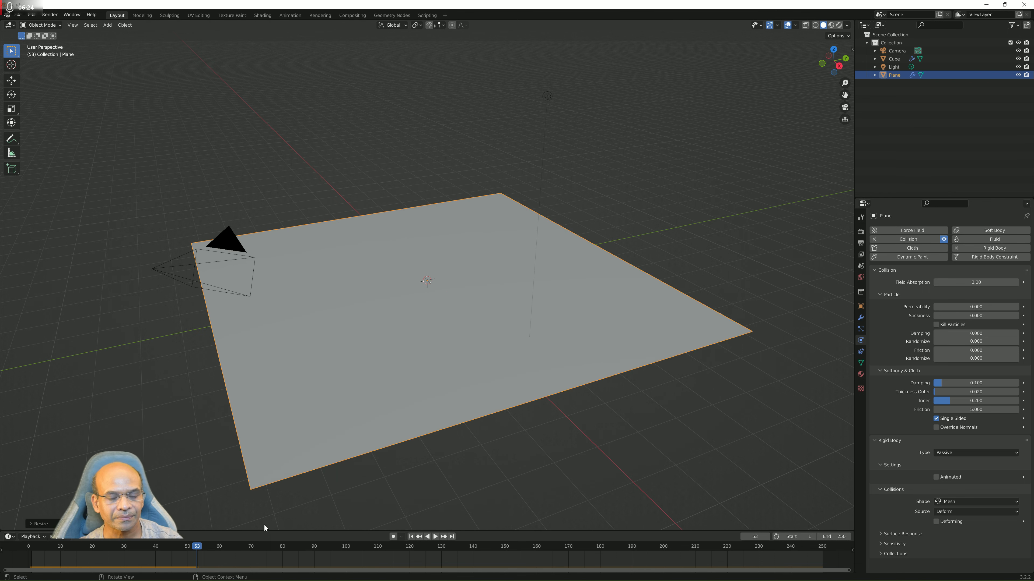
key(shift+Left)
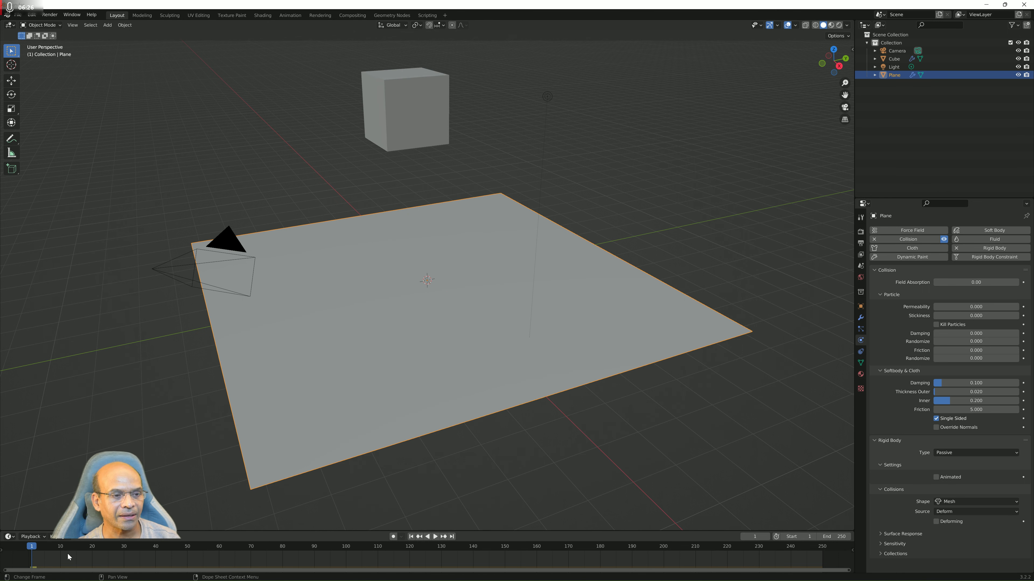
click(436, 535)
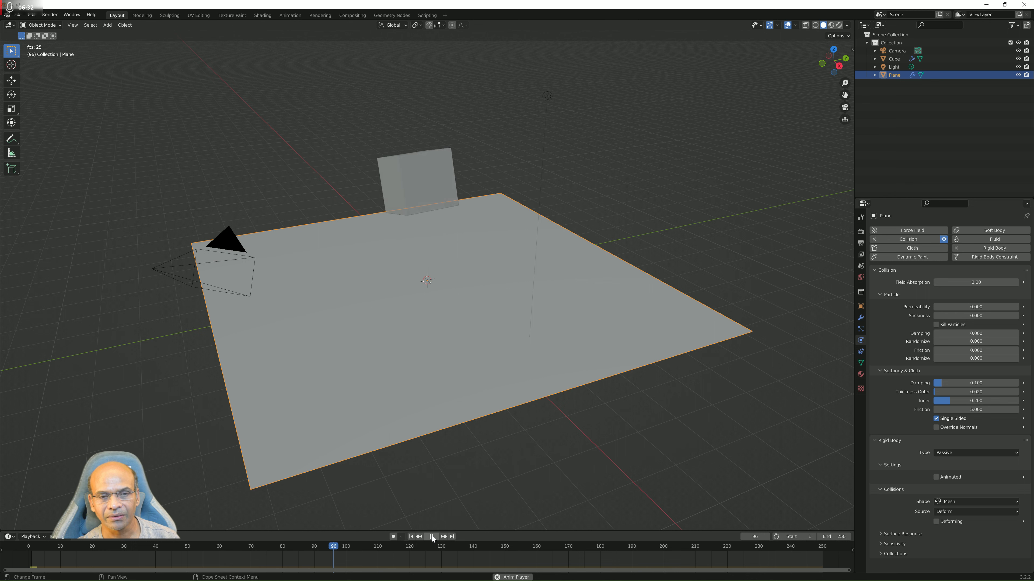
click(432, 537)
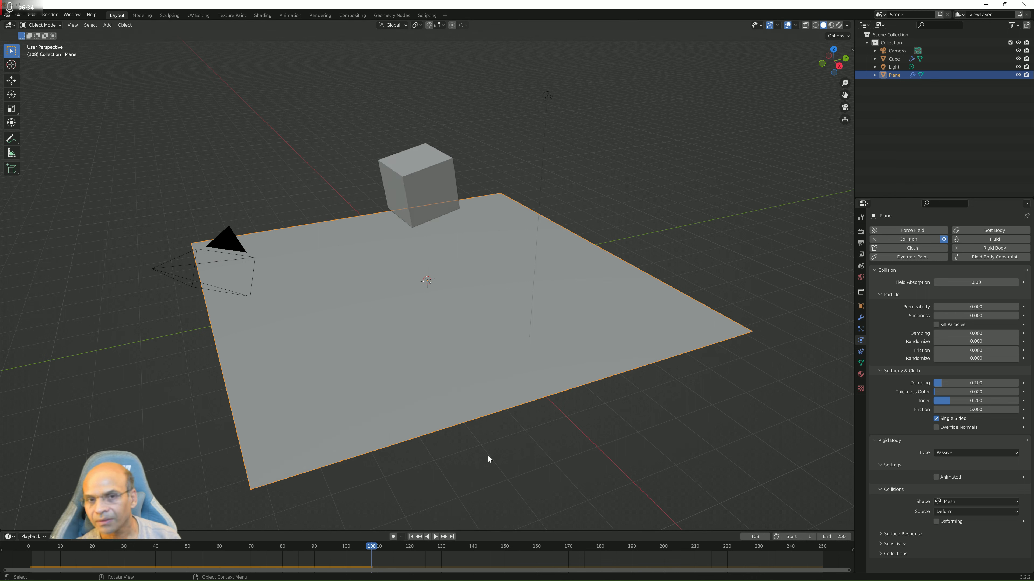
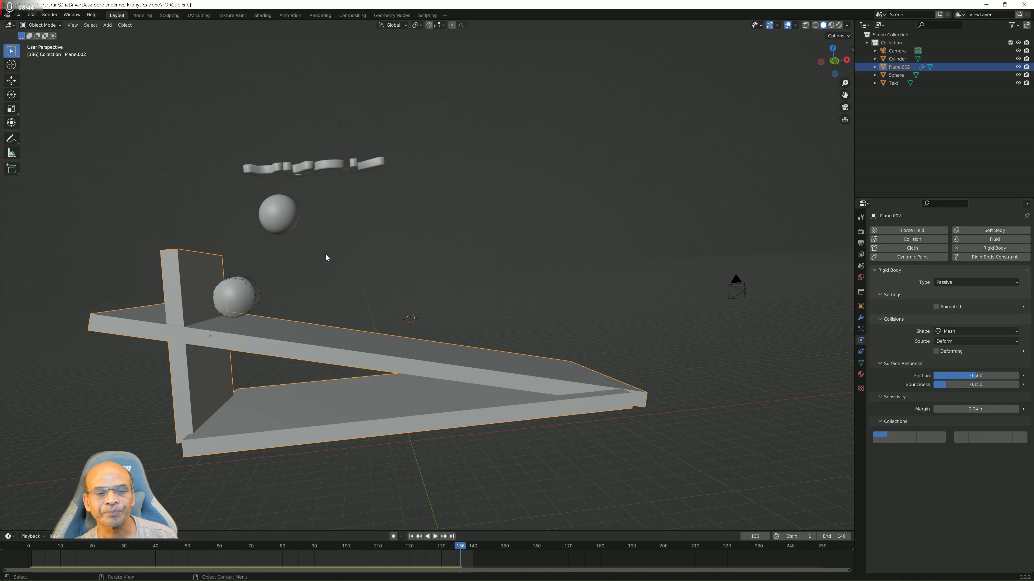
Examine the rigid body settings of the cylinder, the sphere and the text in the FORCE scene.
click(240, 305)
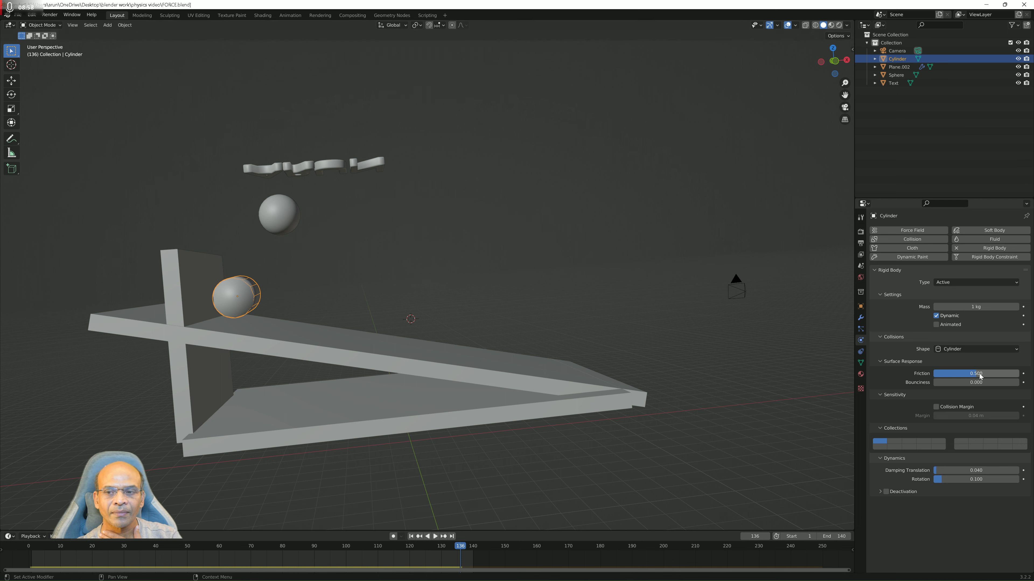
click(288, 219)
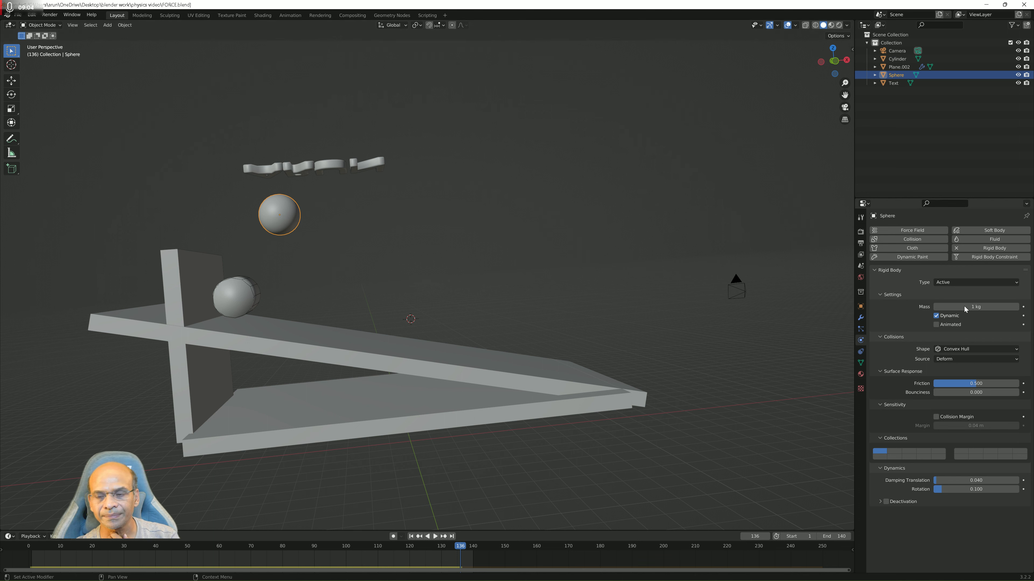
click(338, 165)
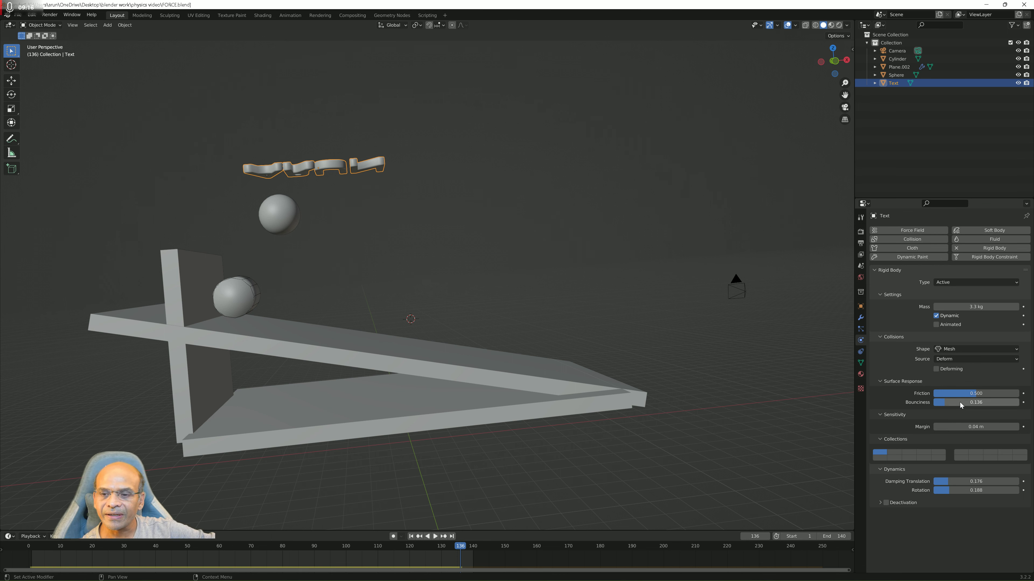
Play the ramp simulation, rewind it to the start and replay it.
click(434, 537)
key(space)
drag(429, 549, 38, 555)
click(435, 536)
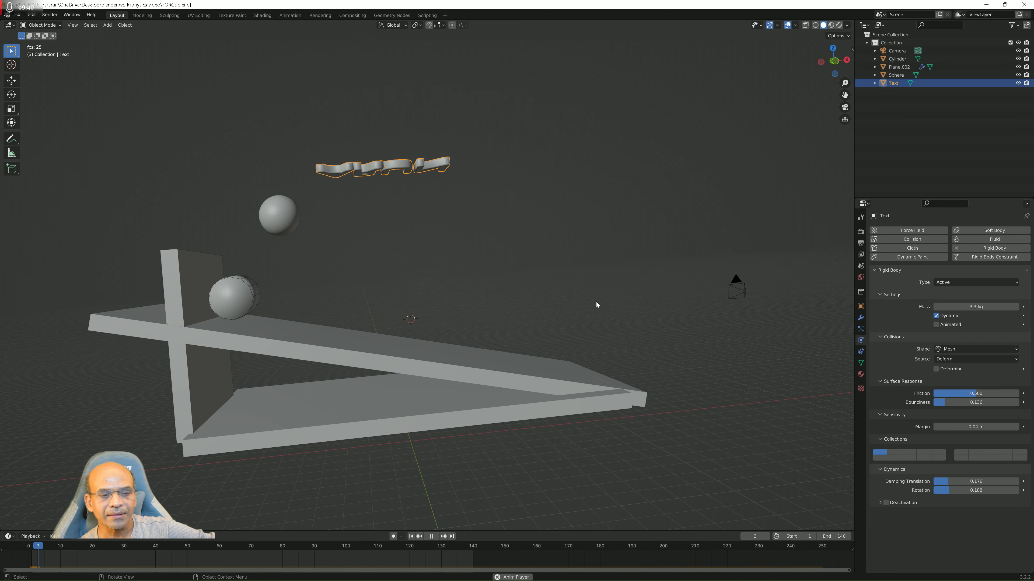
Close the FORCE scene, open the "fabric final" file from the physics video folder and go to frame 1.
click(1023, 5)
click(531, 310)
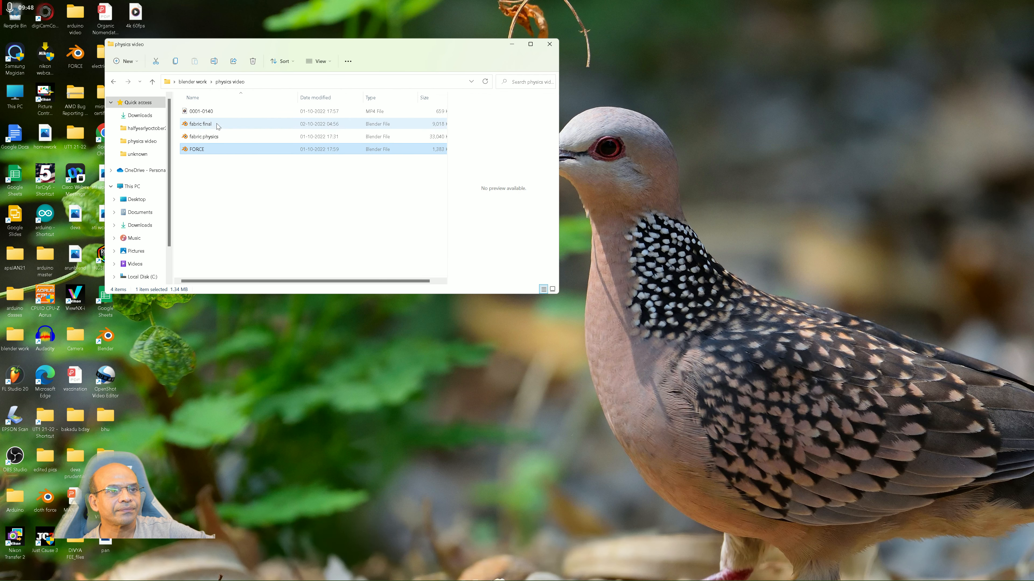
double_click(201, 124)
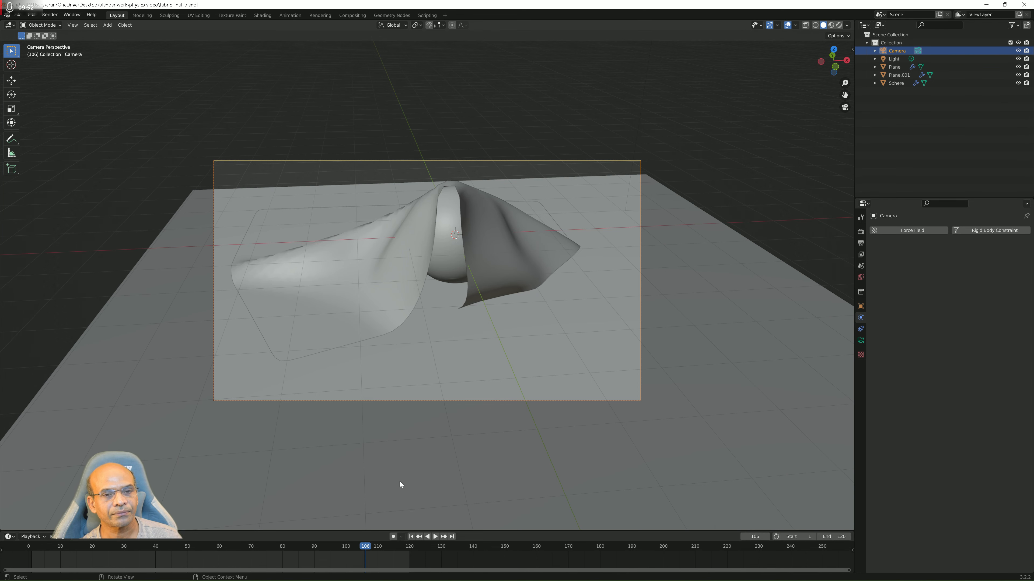
drag(363, 550, 32, 545)
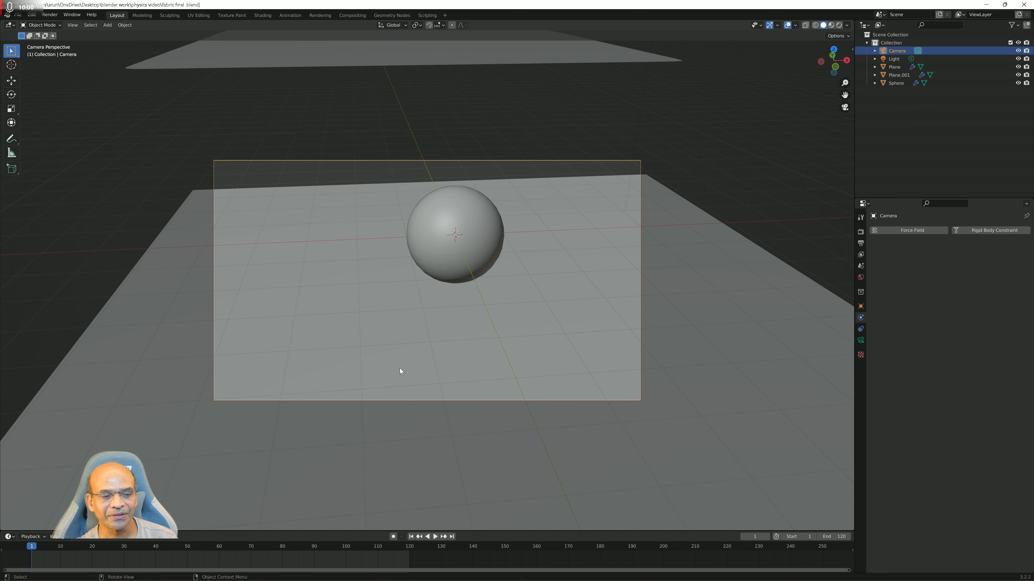
Review the ground plane's physics settings and set the sphere's rigid body collision shape to Mesh.
click(175, 349)
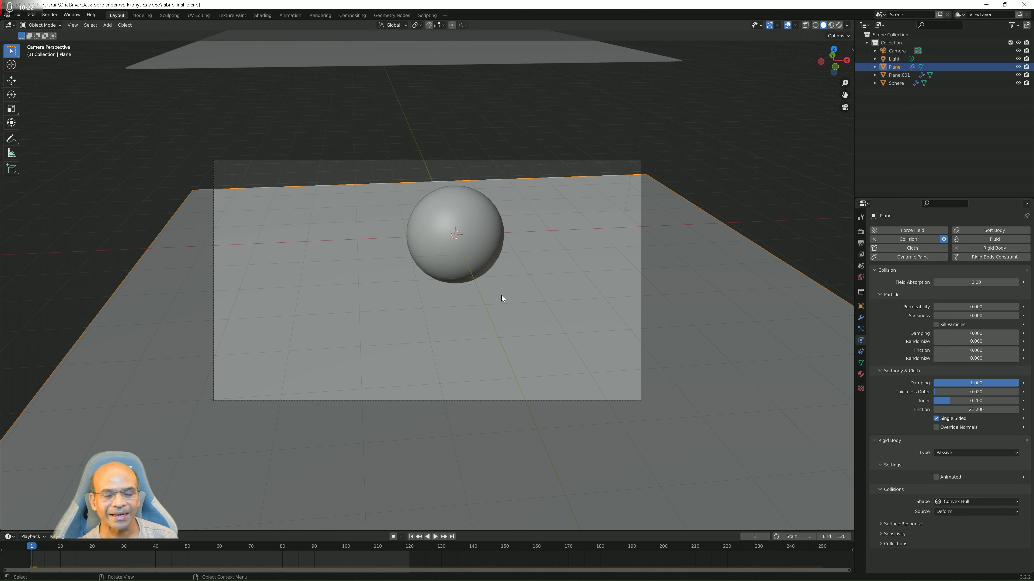
click(480, 224)
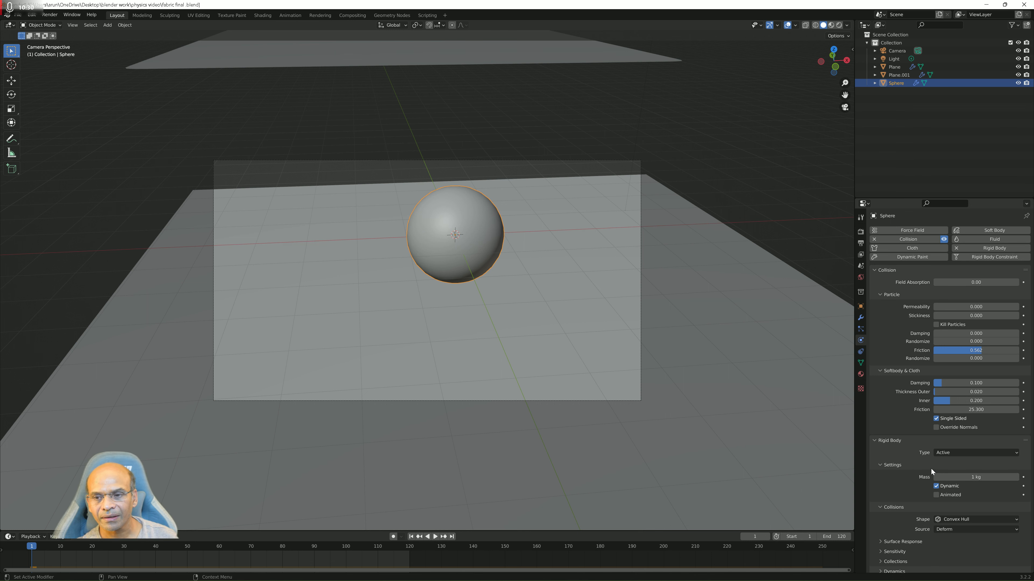
scroll(944, 489, down, 1)
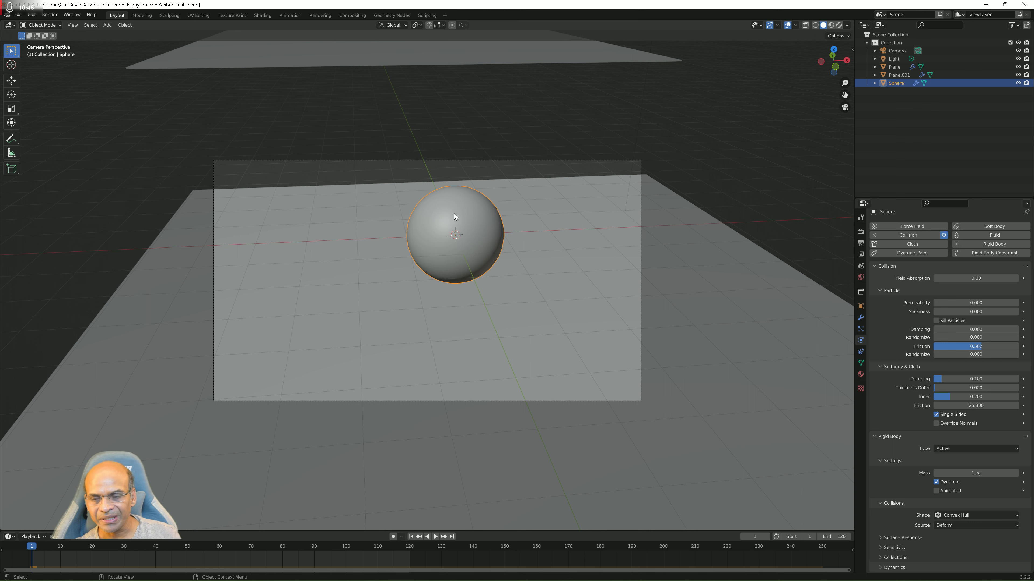
click(986, 514)
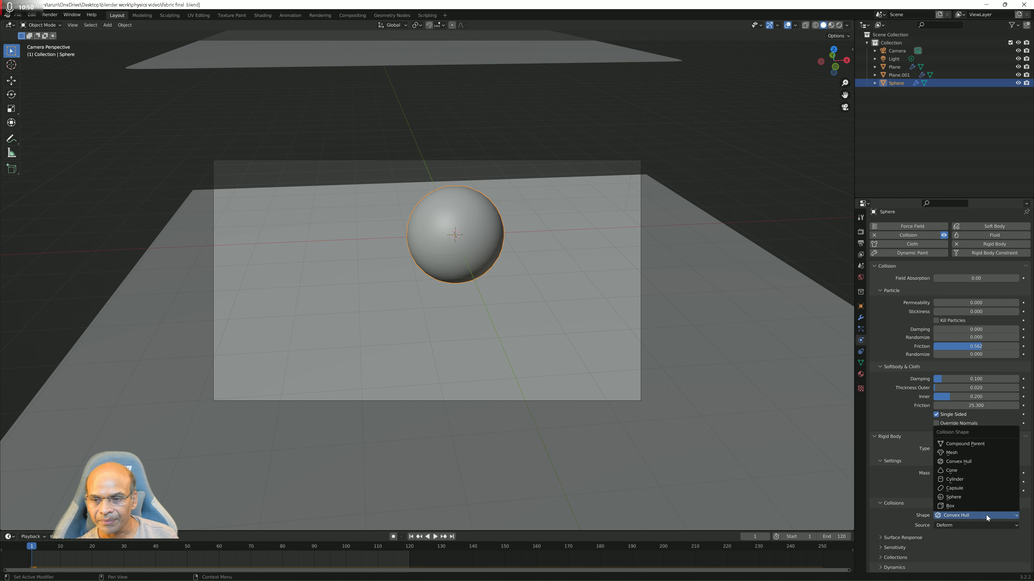
click(960, 453)
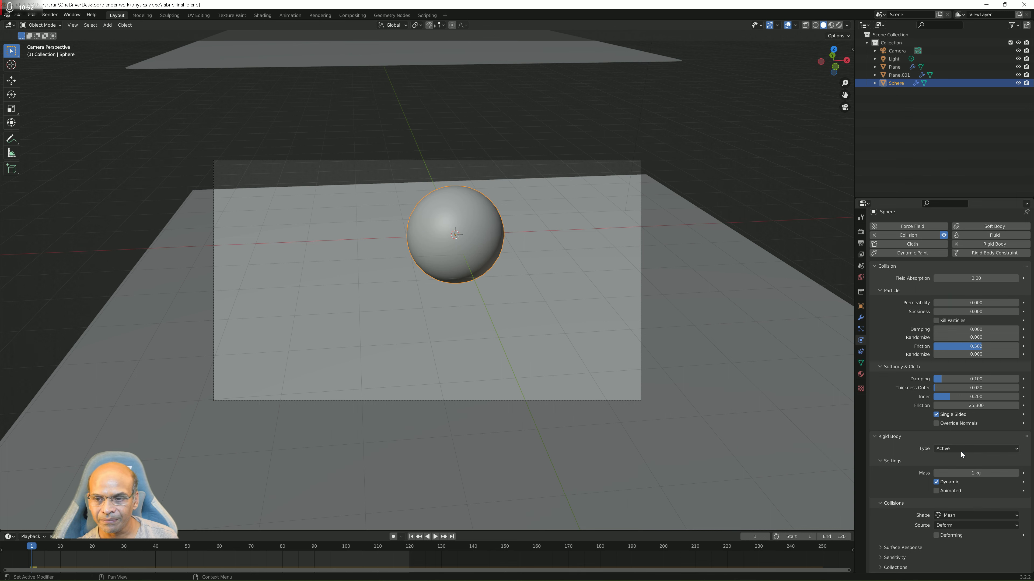
Examine the upper plane's Cloth physics settings and compare them with the sphere's Collision and Rigid Body settings.
click(343, 63)
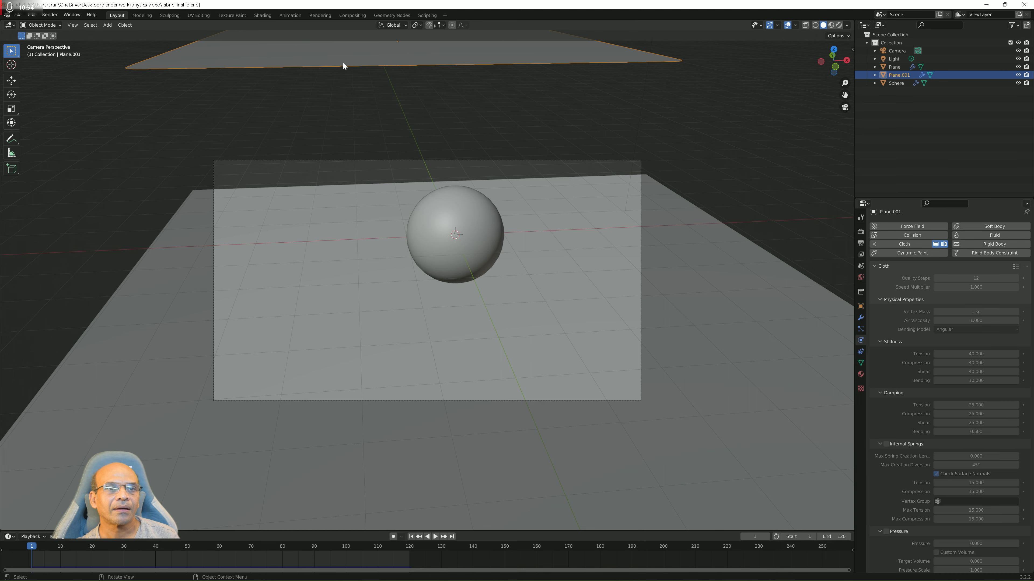
middle_drag(346, 310, 347, 345)
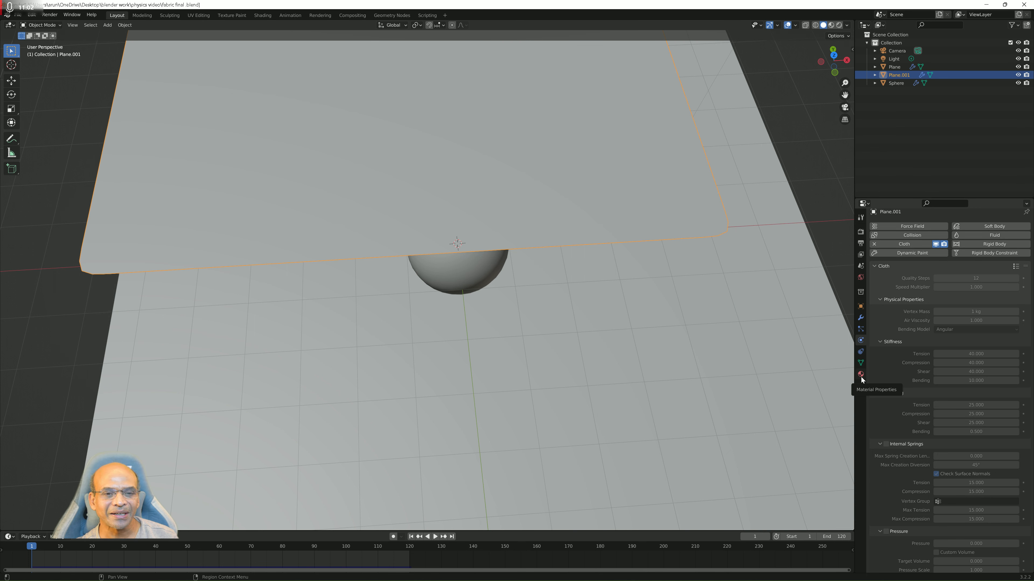
middle_drag(665, 354, 619, 304)
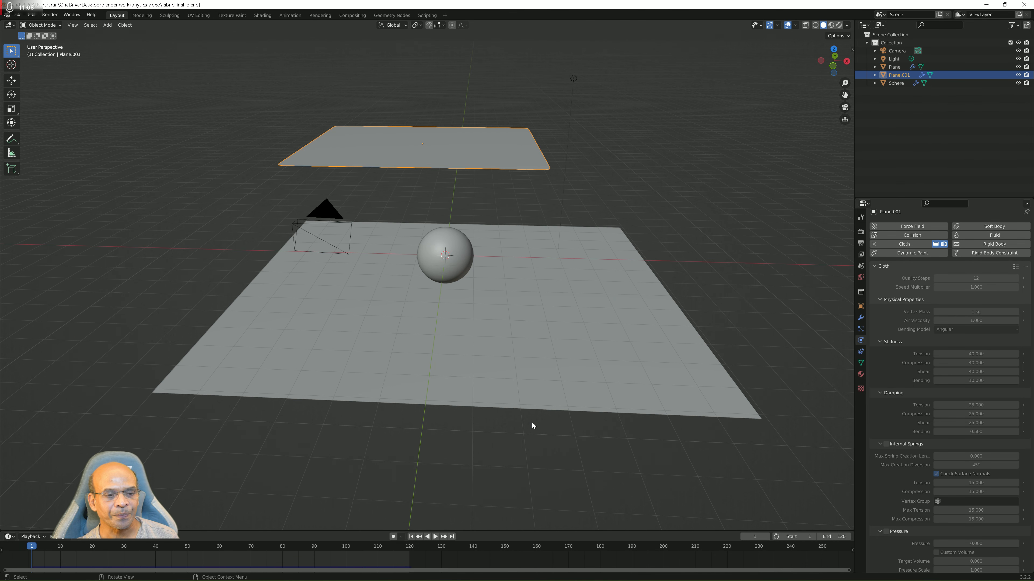
click(441, 247)
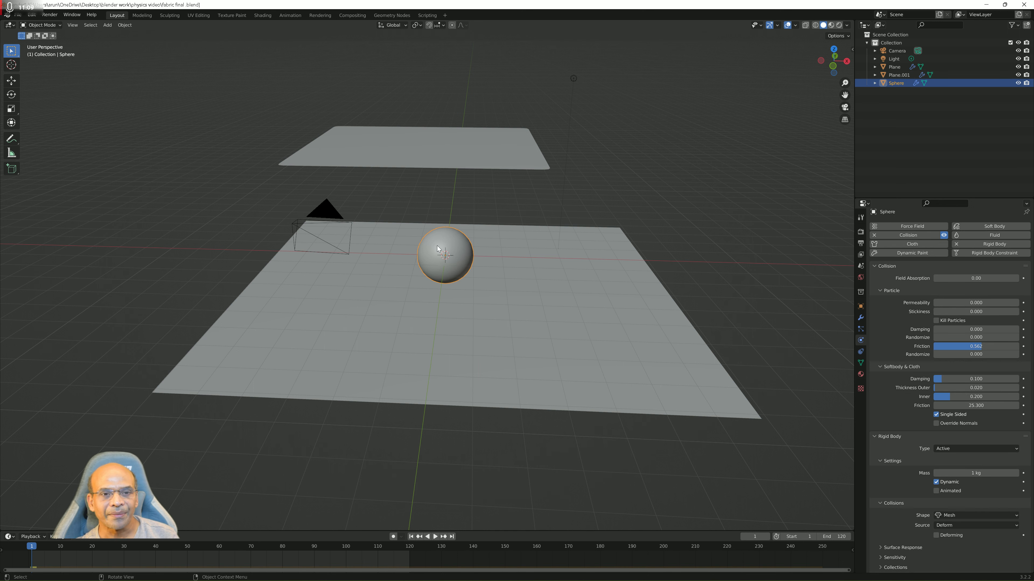
click(463, 160)
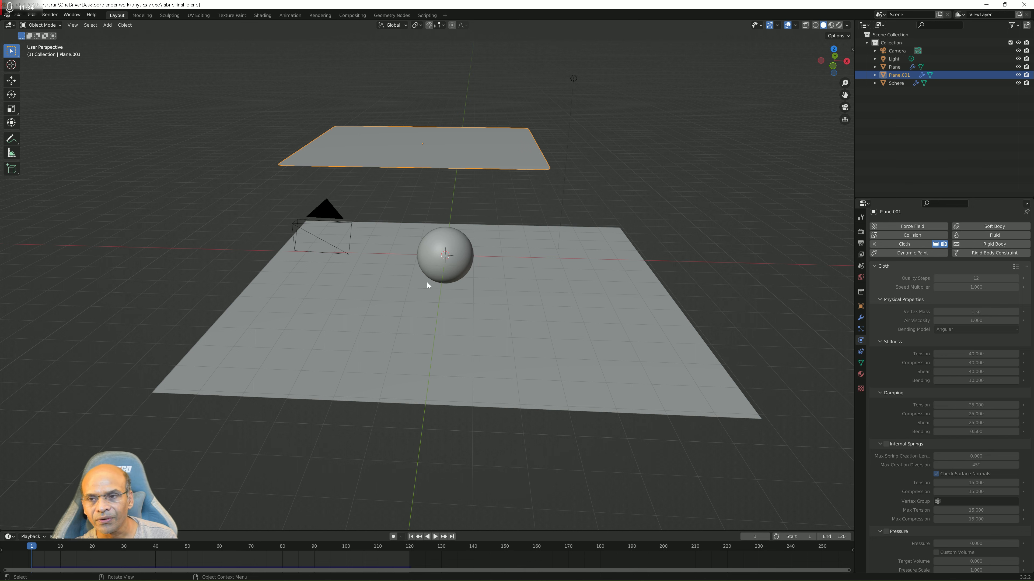
Play the cloth simulation of the upper plane dropping over the sphere twice, pausing it with the sphere covered.
click(435, 536)
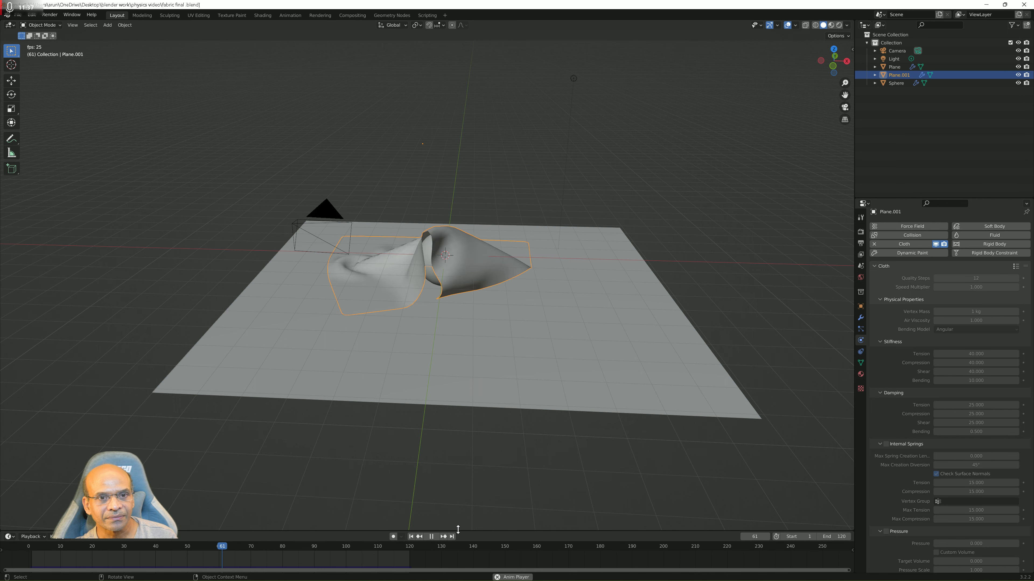
click(431, 537)
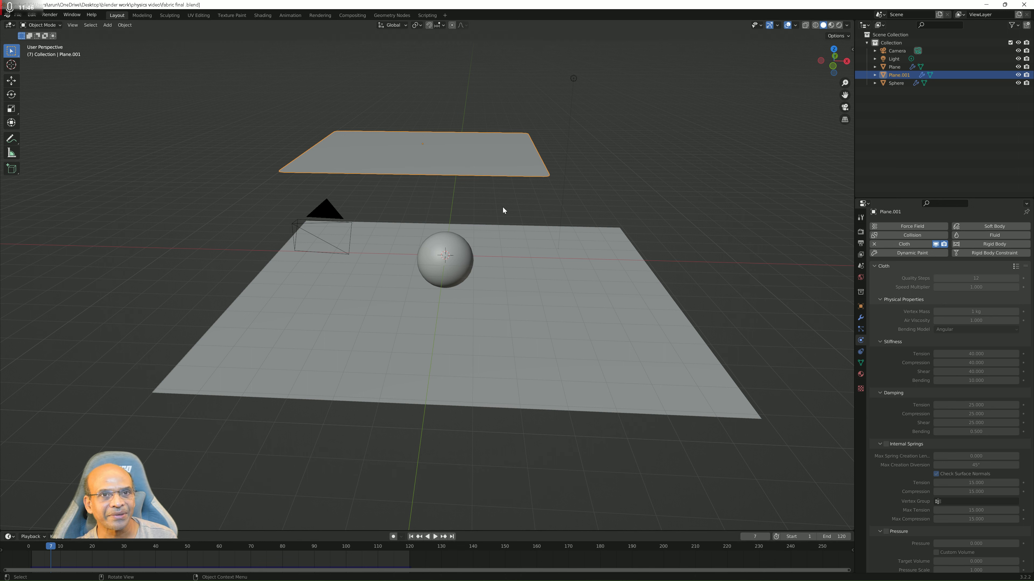
click(437, 537)
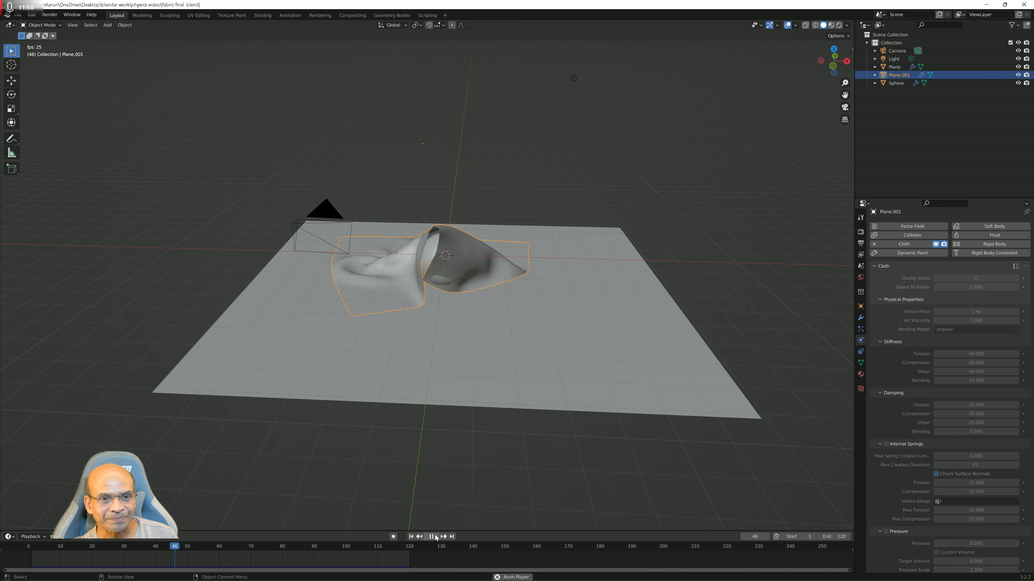
click(431, 537)
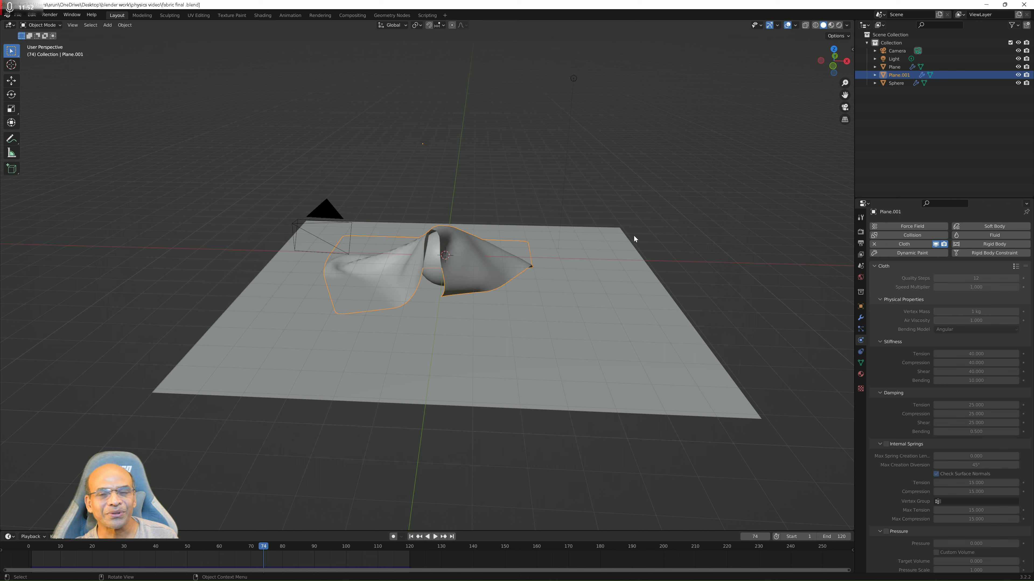
Switch the viewport to rendered shading, move back to frame 41 and play the cloth simulation with its materials.
click(839, 25)
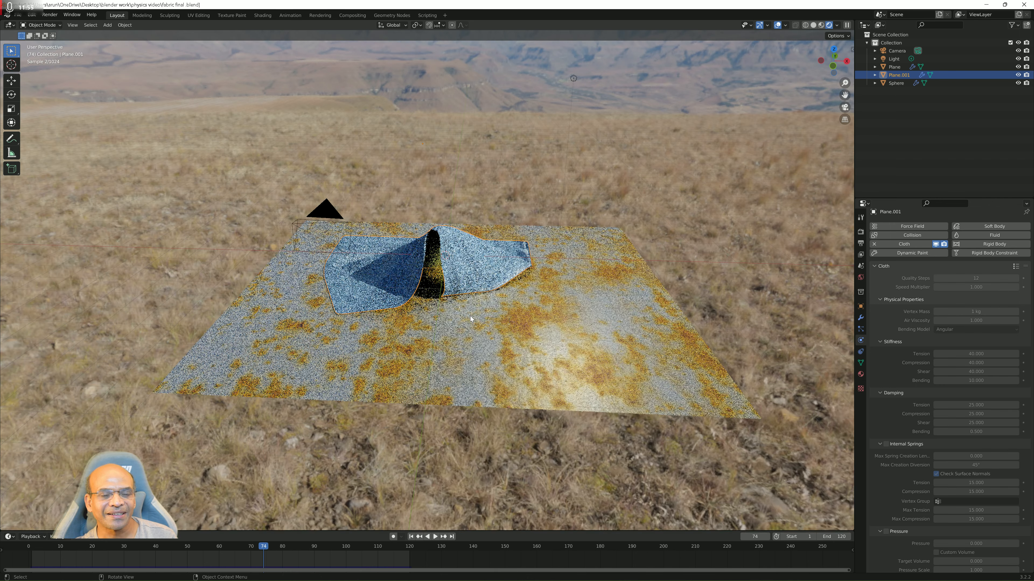
middle_drag(518, 330, 467, 313)
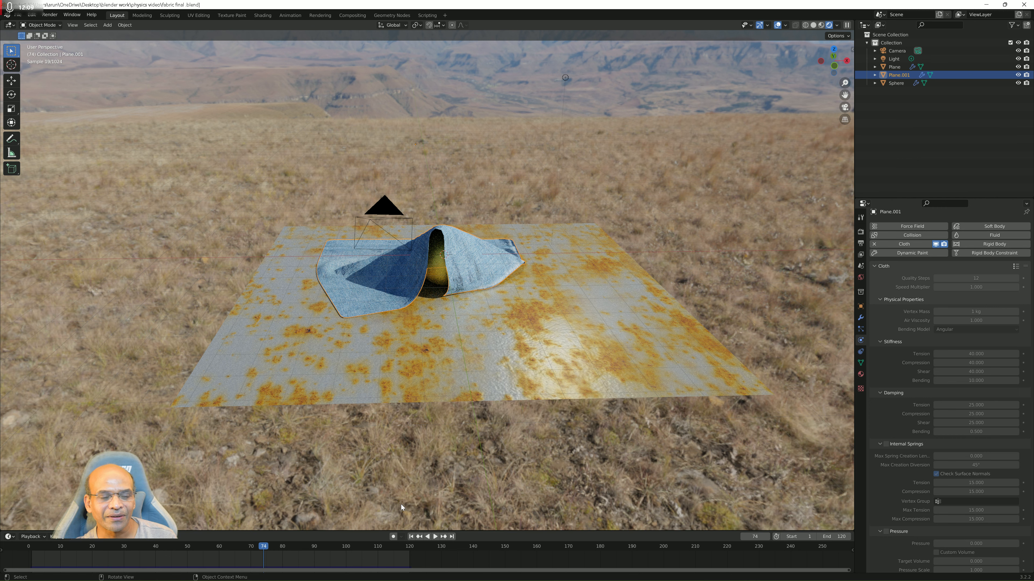
drag(263, 549, 159, 537)
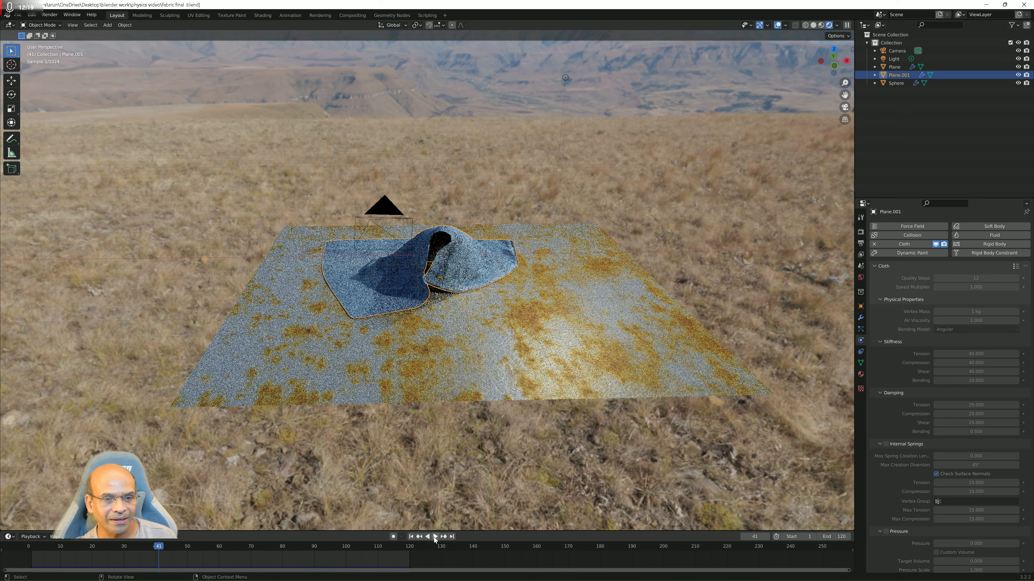
click(434, 538)
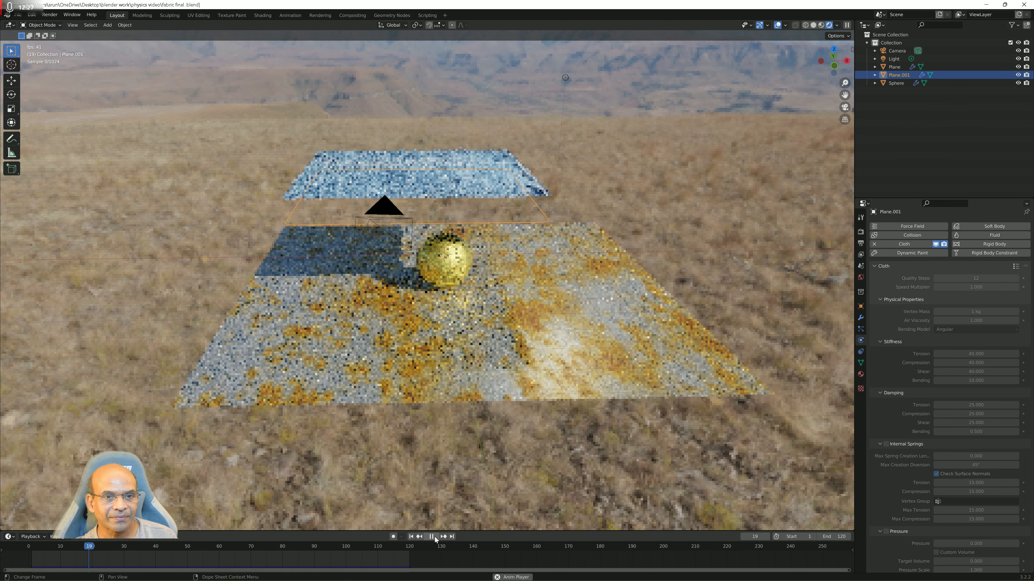
Pause the rendered cloth simulation at frame 61 and examine the denim draped over the sphere up close.
click(434, 537)
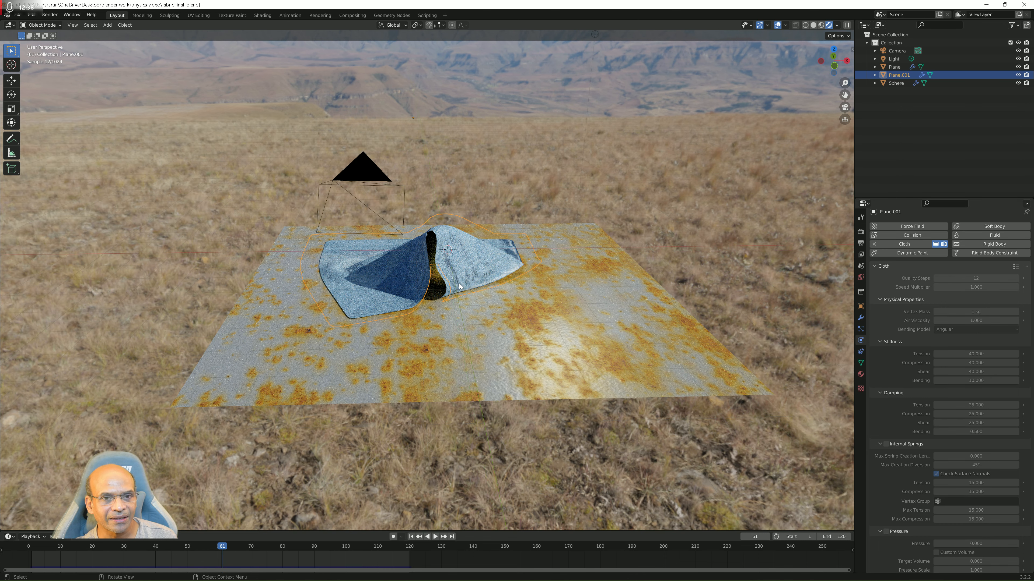
scroll(459, 284, up, 5)
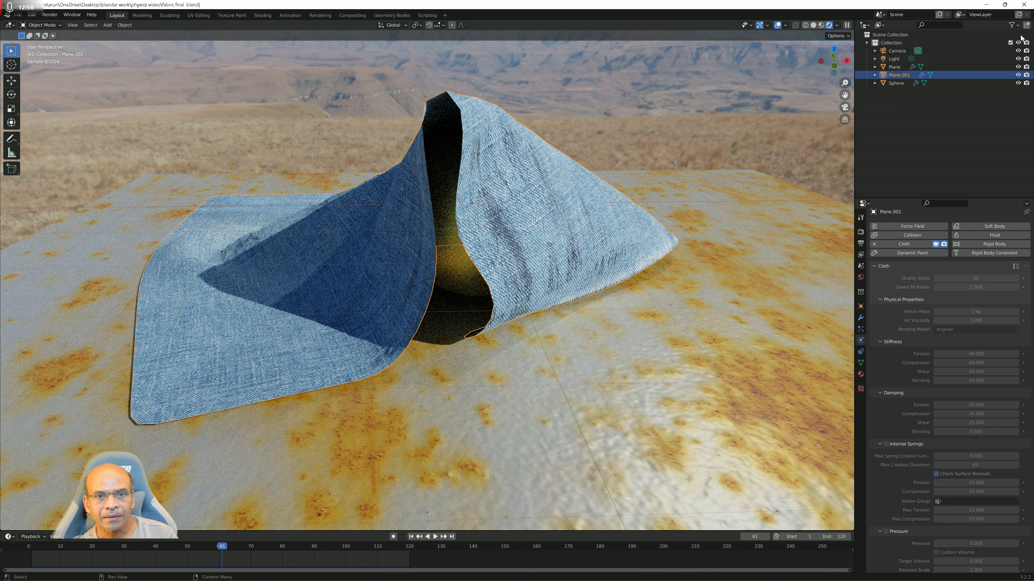
Close the fabric final scene and open the fabric physics file from the physics video folder.
click(1024, 5)
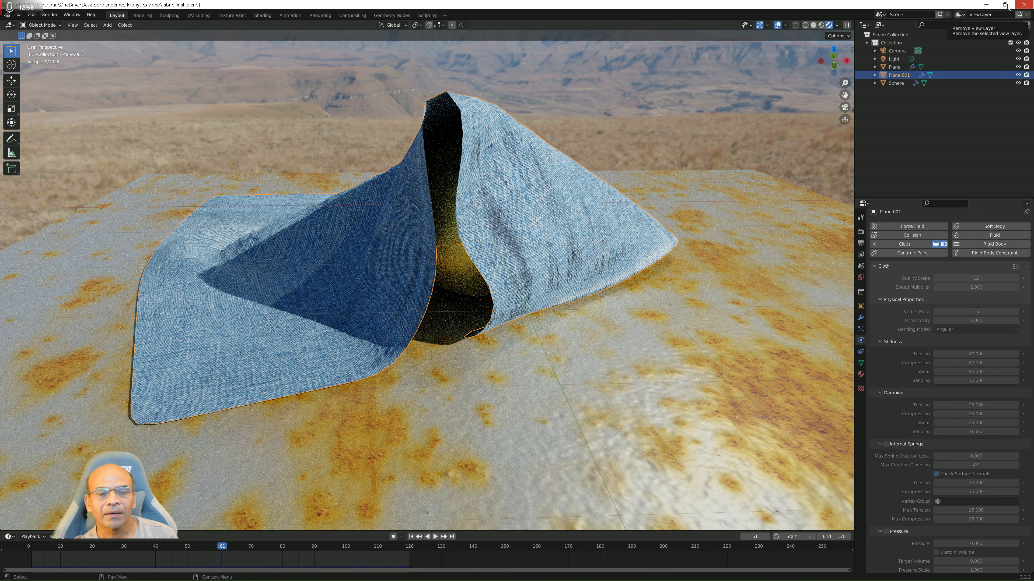
click(526, 310)
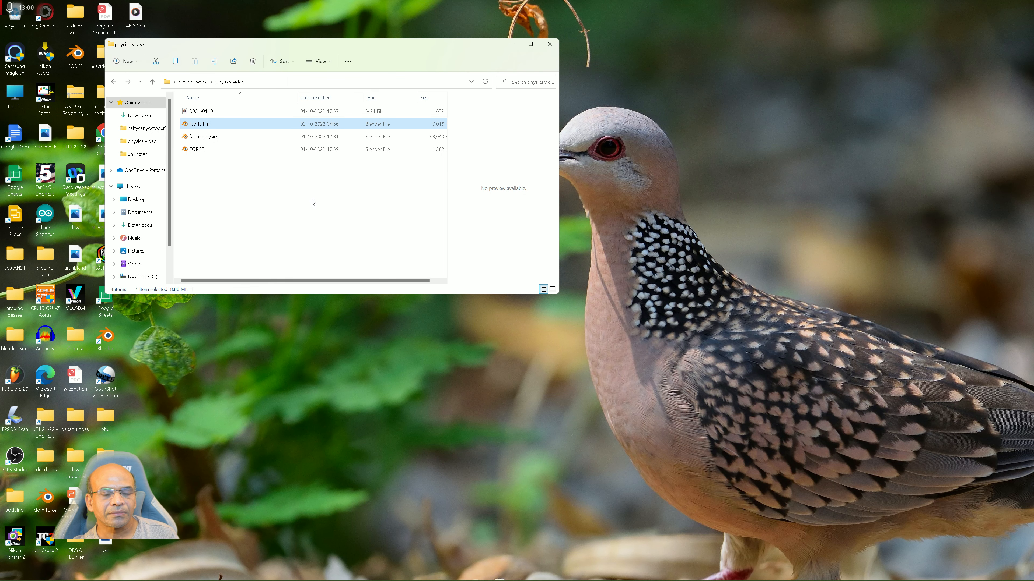
double_click(212, 141)
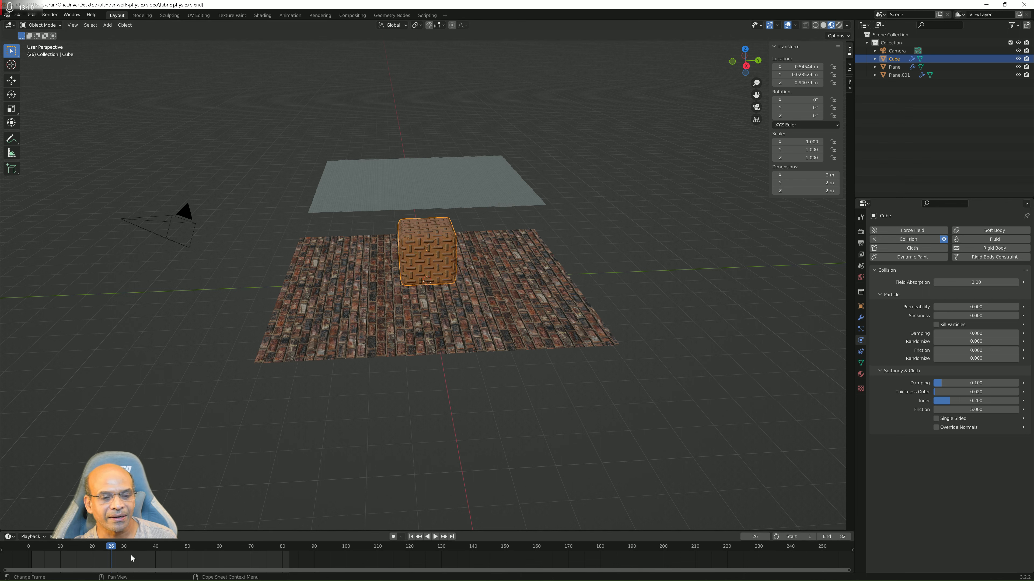
Move the timeline back to frame 2, play the cloth dropping over the cube, and pause at frame 13.
drag(109, 552, 34, 541)
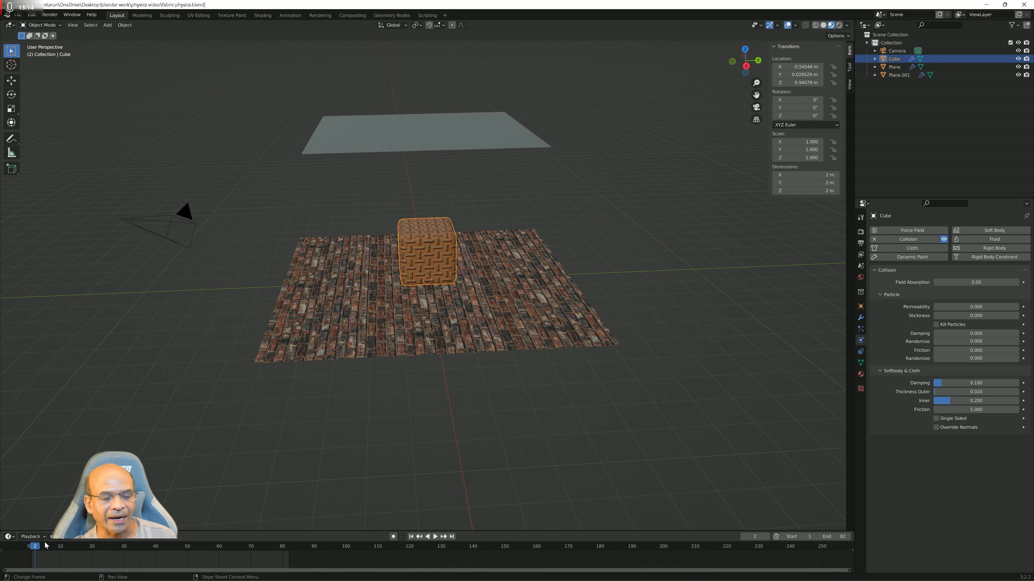
click(433, 537)
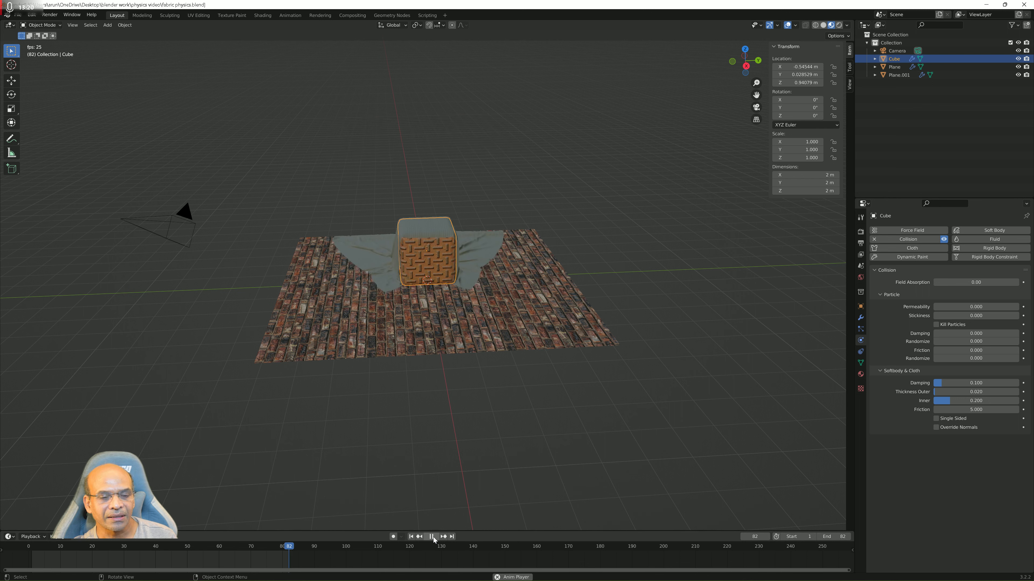
click(433, 538)
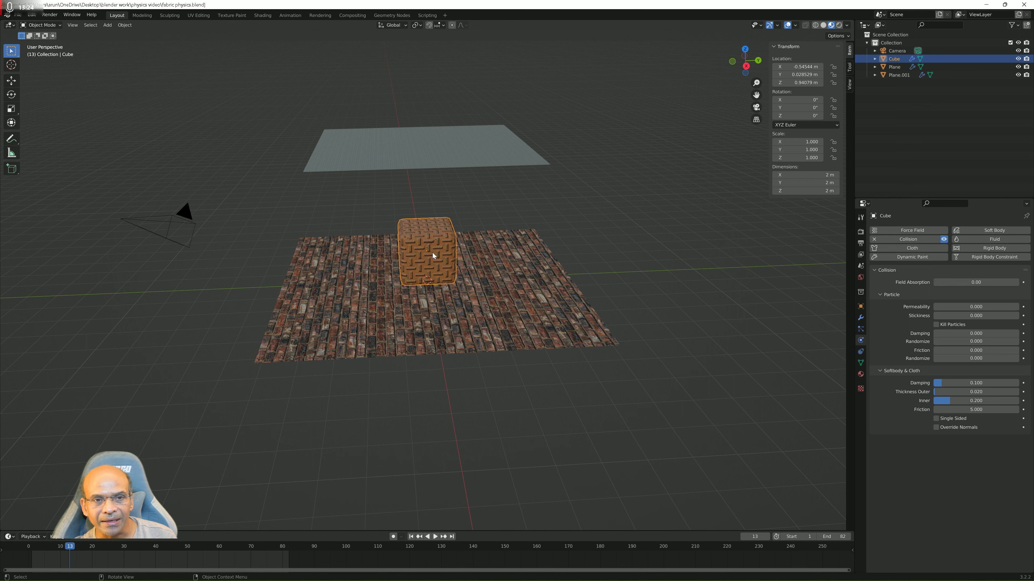
Compare the Collision settings of the brick ground plane and cube with the upper plane's Cloth settings, and replay the drape simulation.
click(518, 319)
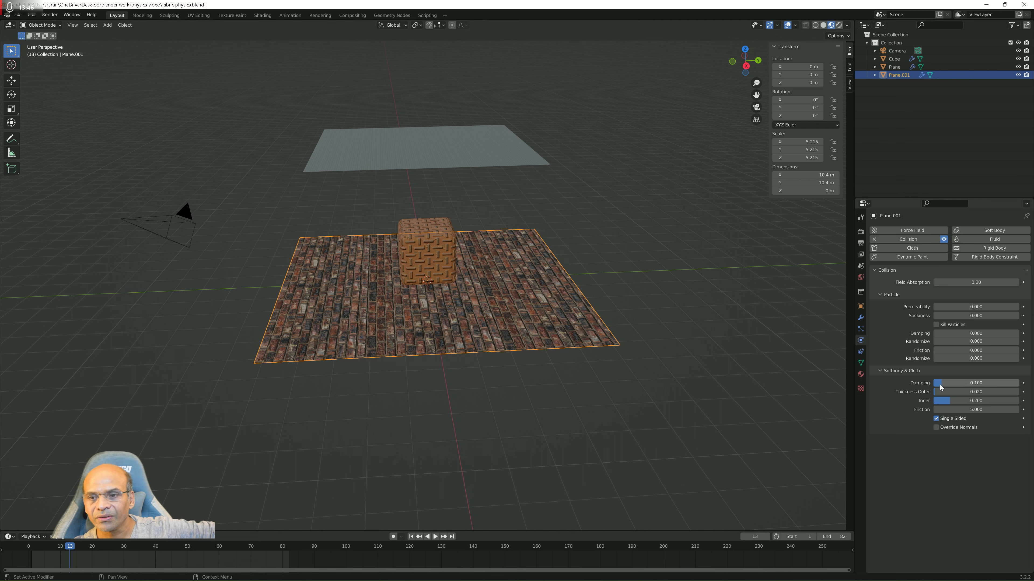
click(446, 258)
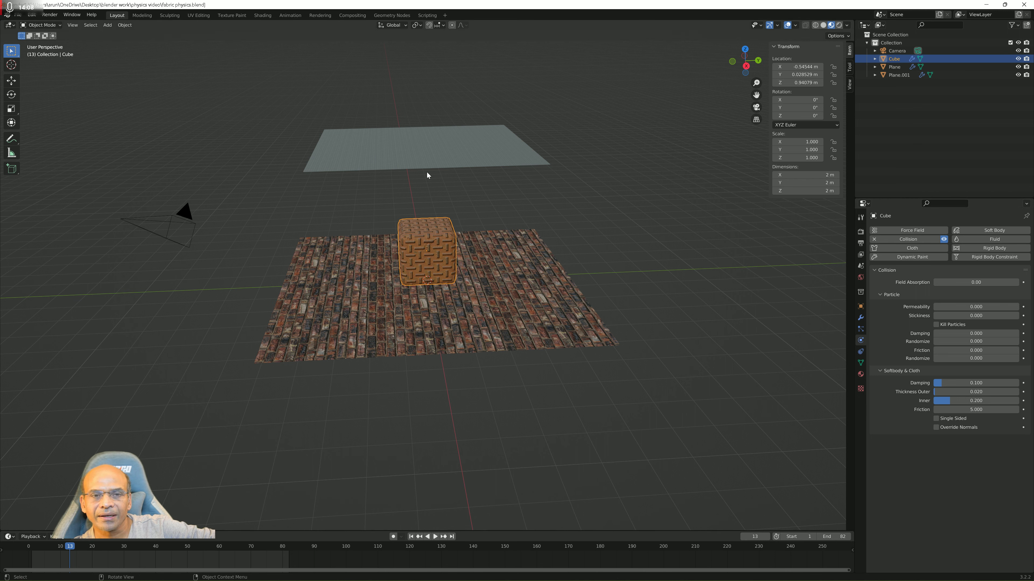
click(428, 163)
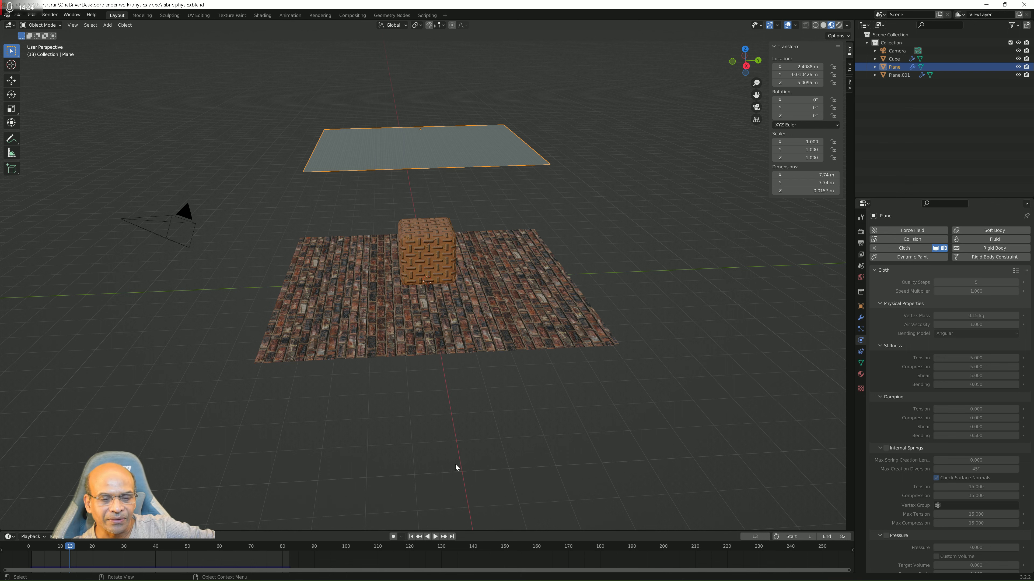
click(436, 537)
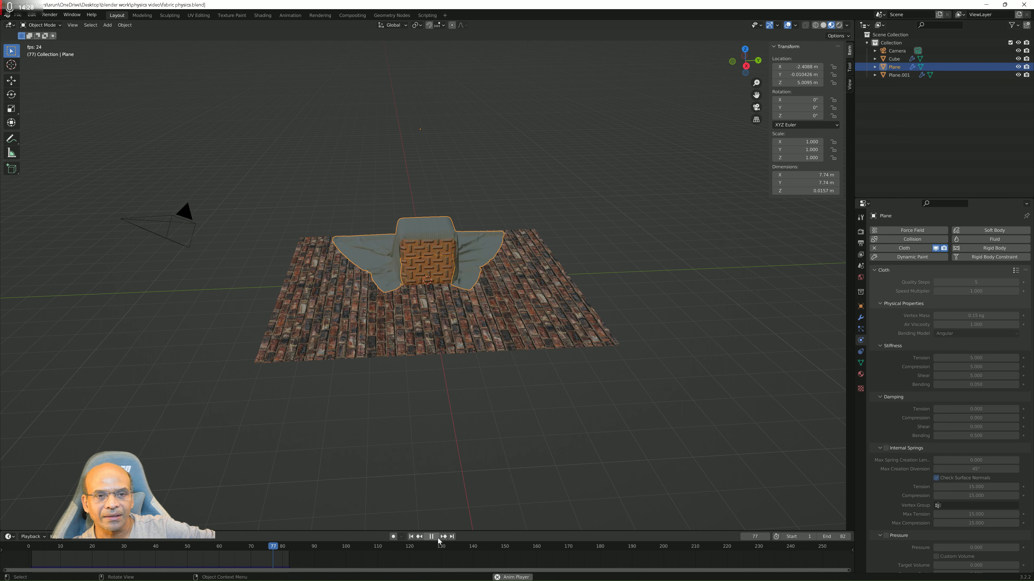
click(432, 536)
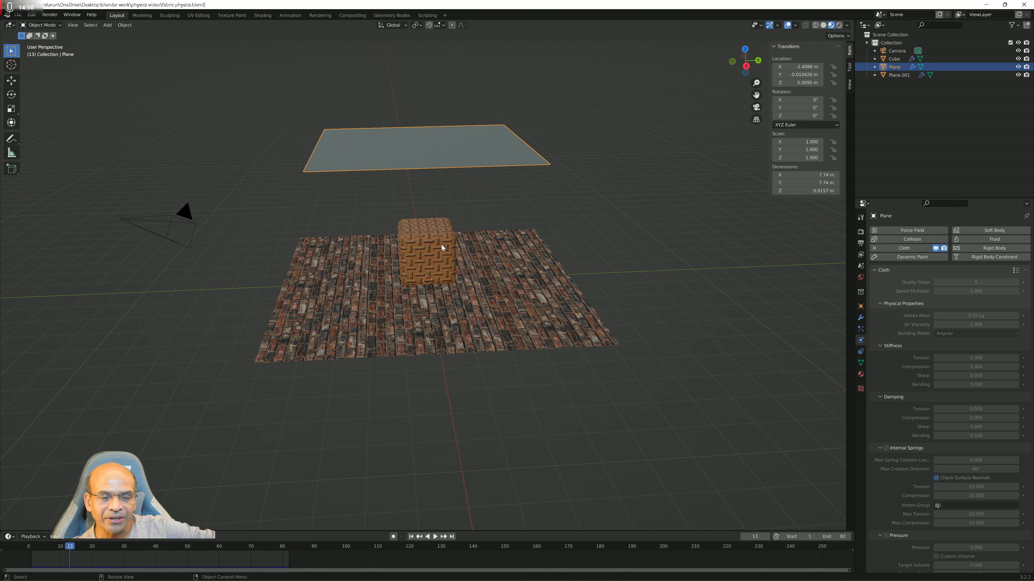